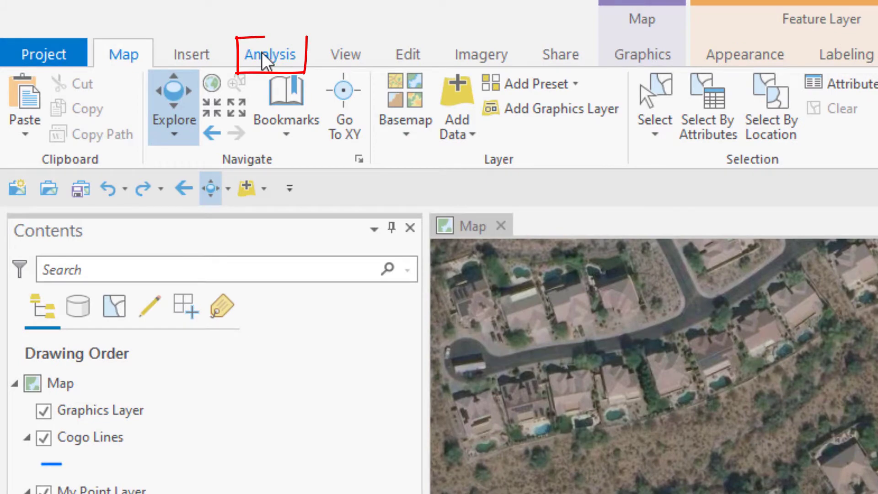
Step: Open the Geoprocessing pane from the Analysis tab's Tools command
{"action": "left_click", "coordinate": [263, 54]}
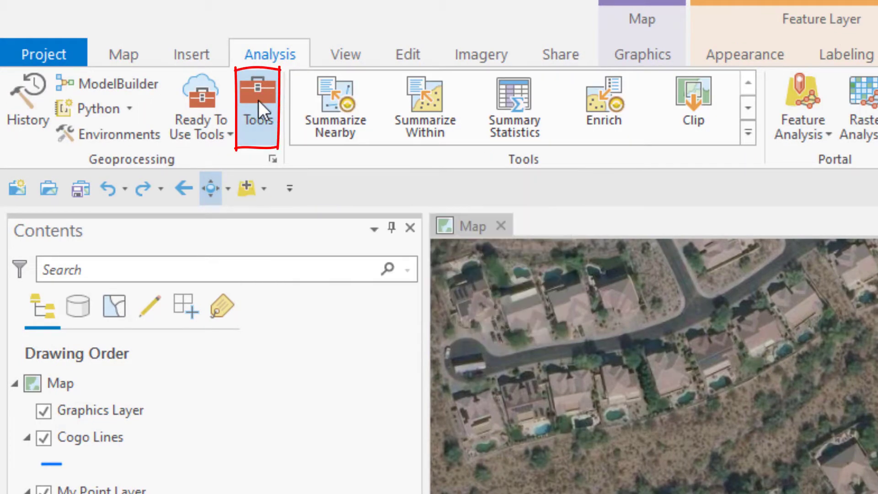
{"action": "left_click", "coordinate": [259, 100]}
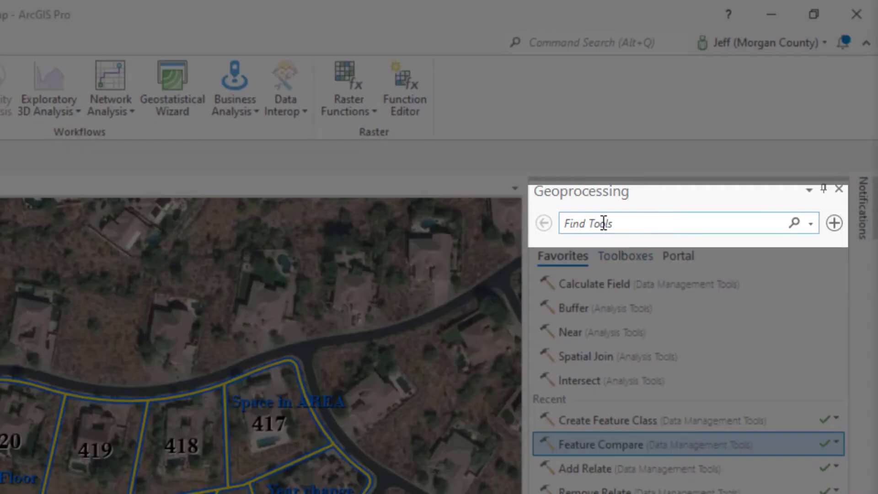
Step: Search 'compare features', locate Feature Compare in the Data Comparison toolset, and open it
{"action": "left_click", "coordinate": [603, 224]}
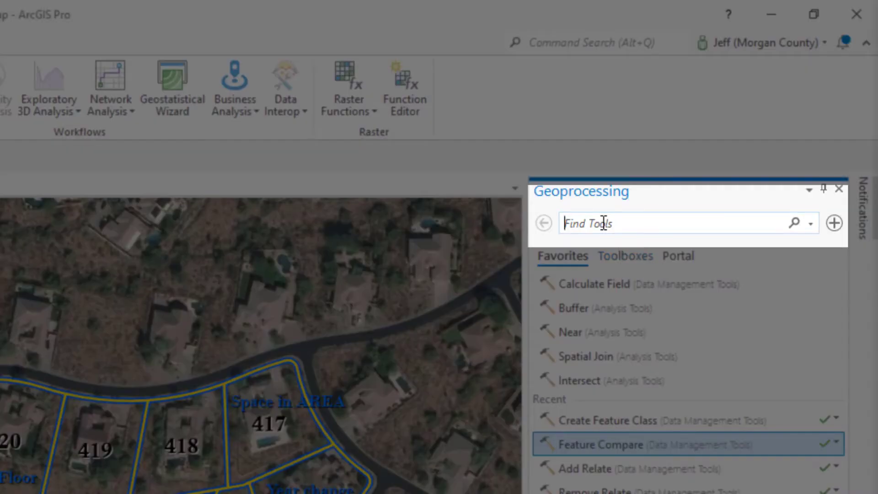
{"action": "type", "text": "compare features"}
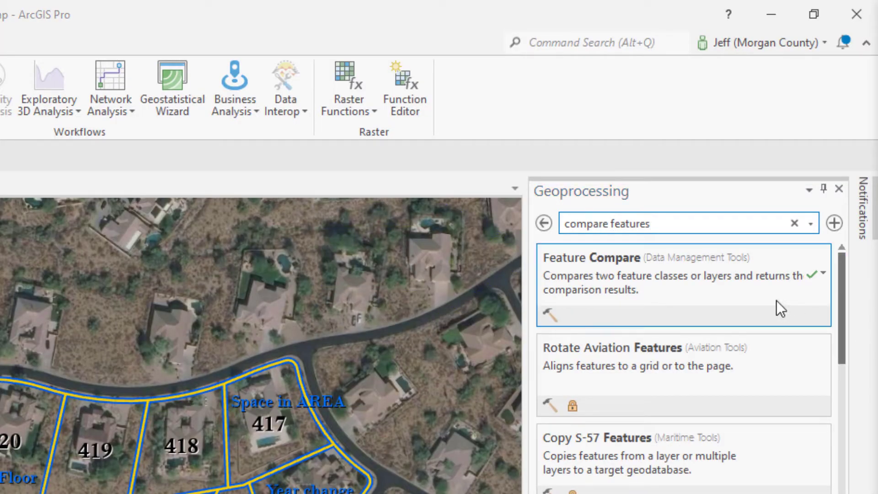
{"action": "right_click", "coordinate": [583, 259]}
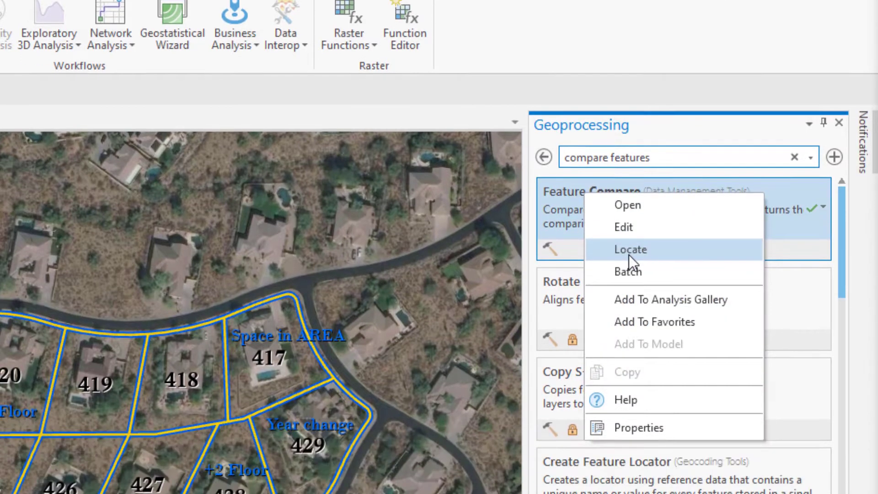
{"action": "left_click", "coordinate": [630, 318]}
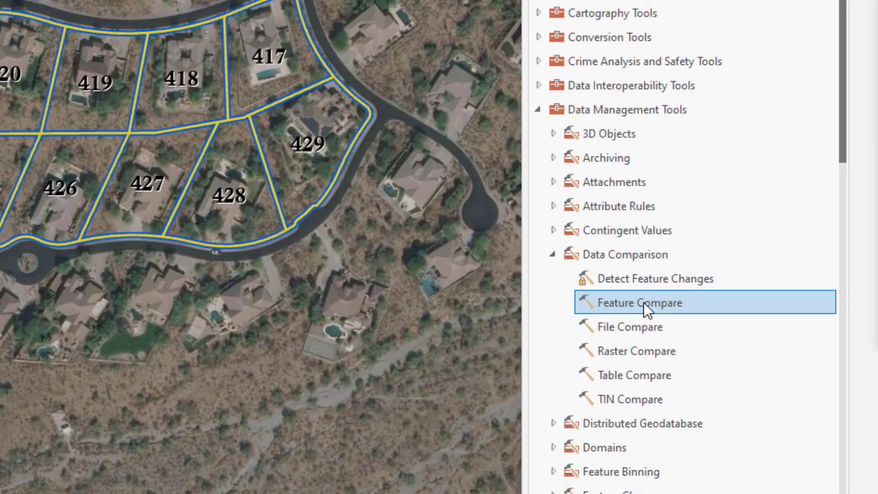
{"action": "double_click", "coordinate": [643, 302]}
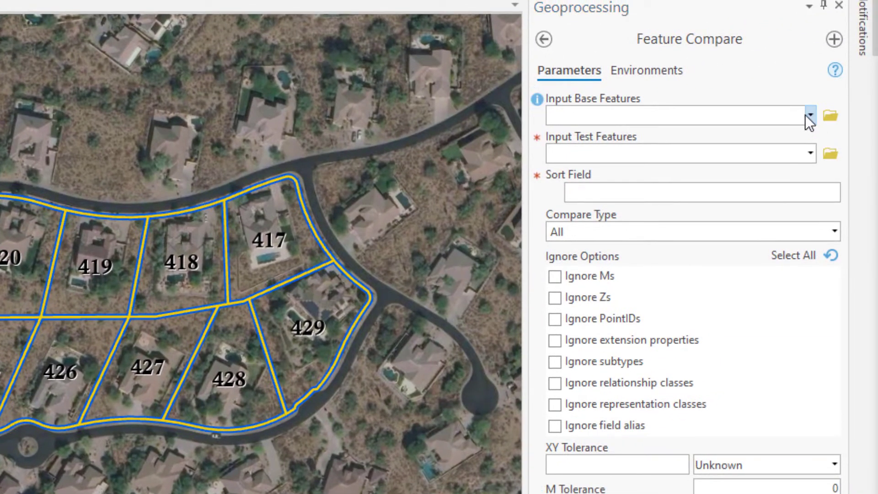
Step: Make New_Parcels the active layer and box-select parcels 424 through 427 on the map
{"action": "left_click", "coordinate": [811, 116]}
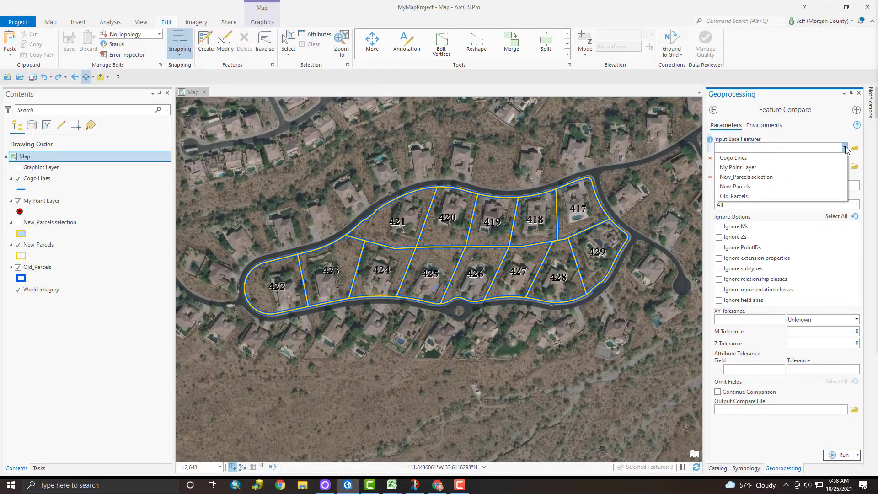
{"action": "left_click", "coordinate": [845, 148]}
{"action": "left_click", "coordinate": [47, 246]}
{"action": "left_click", "coordinate": [288, 44]}
{"action": "left_click_drag", "start_coordinate": [380, 261], "coordinate": [521, 280]}
{"action": "right_click", "coordinate": [70, 322]}
{"action": "mouse_move", "coordinate": [132, 152]}
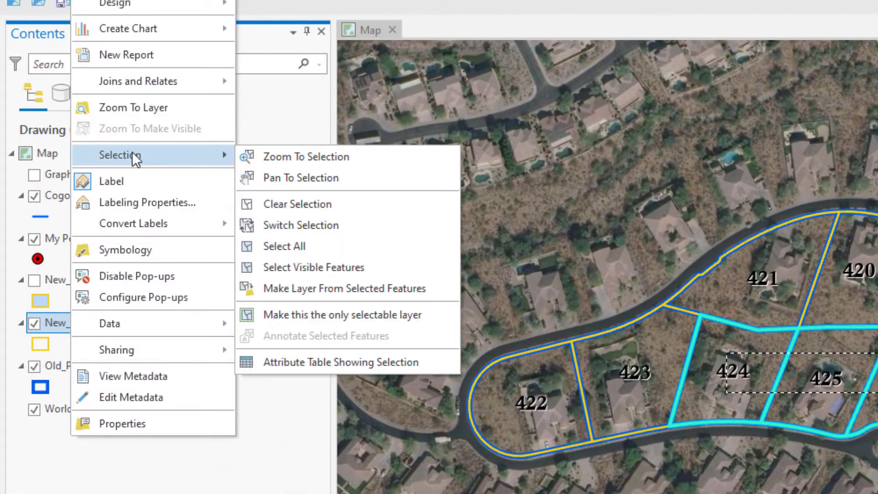
{"action": "left_click", "coordinate": [365, 299]}
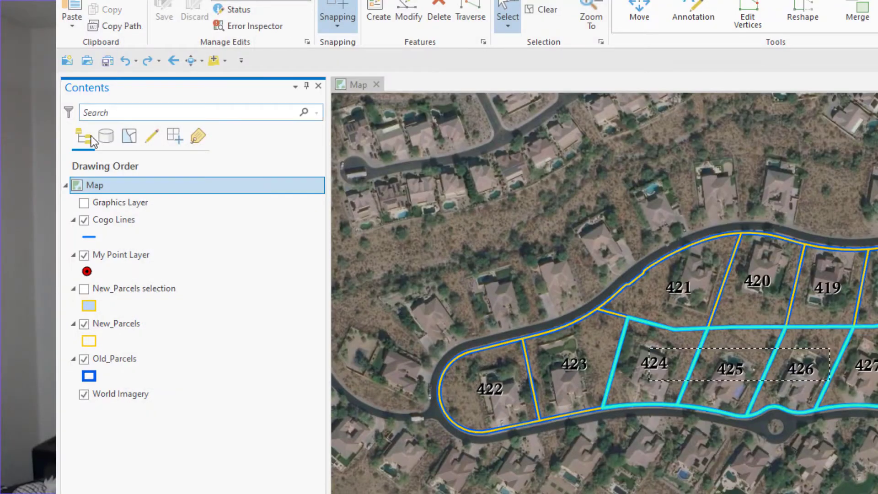
{"action": "left_click", "coordinate": [84, 289]}
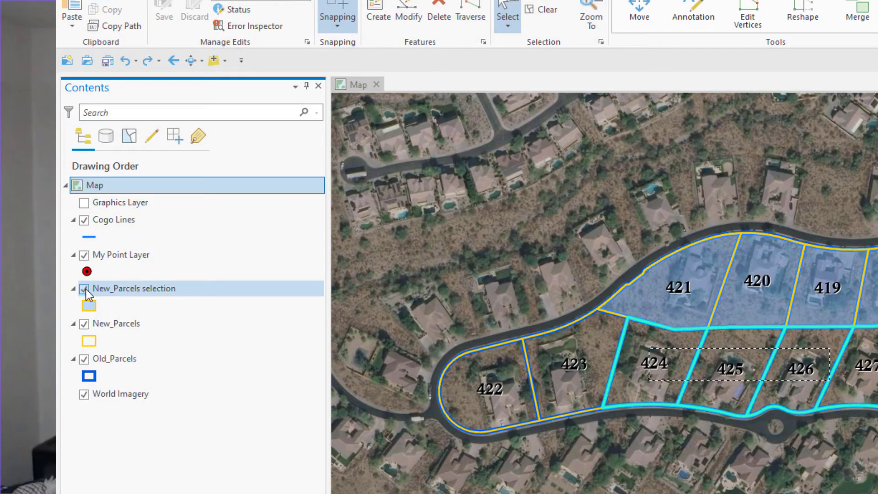
{"action": "left_click", "coordinate": [86, 290]}
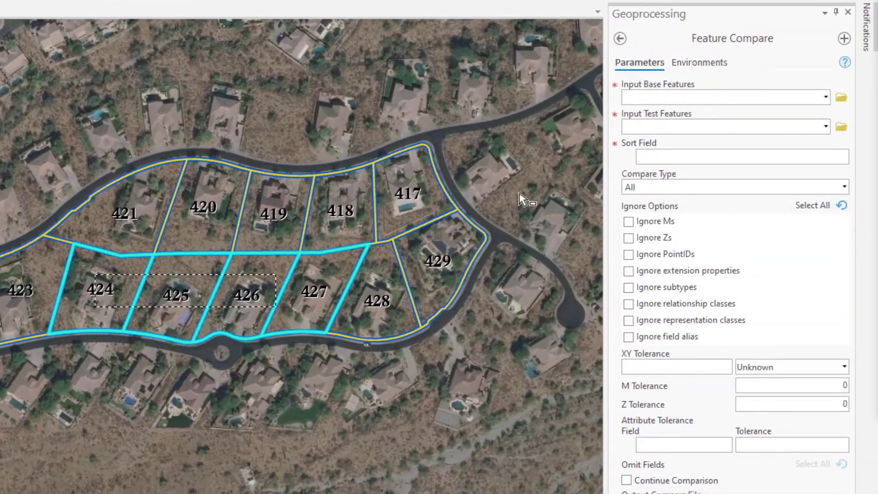
Step: Set Input Base Features to Old_Parcels and Input Test Features to New_Parcels
{"action": "left_click", "coordinate": [827, 96]}
{"action": "left_click", "coordinate": [654, 174]}
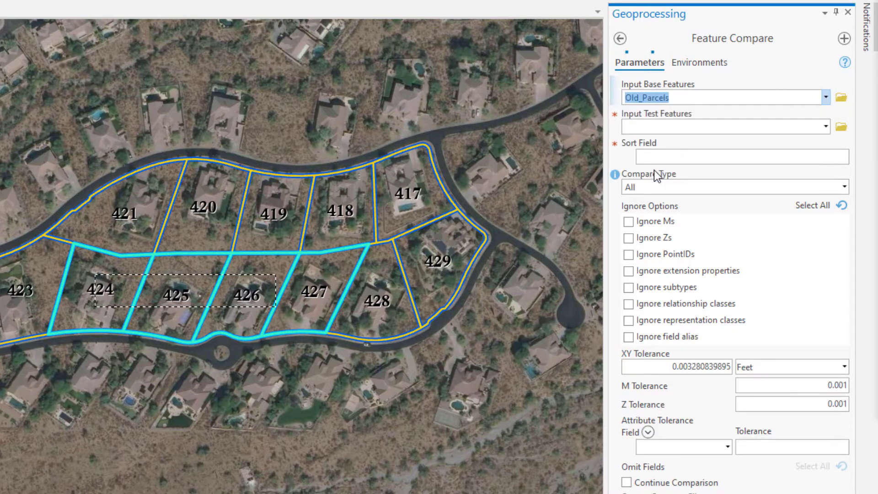
{"action": "left_click", "coordinate": [817, 127]}
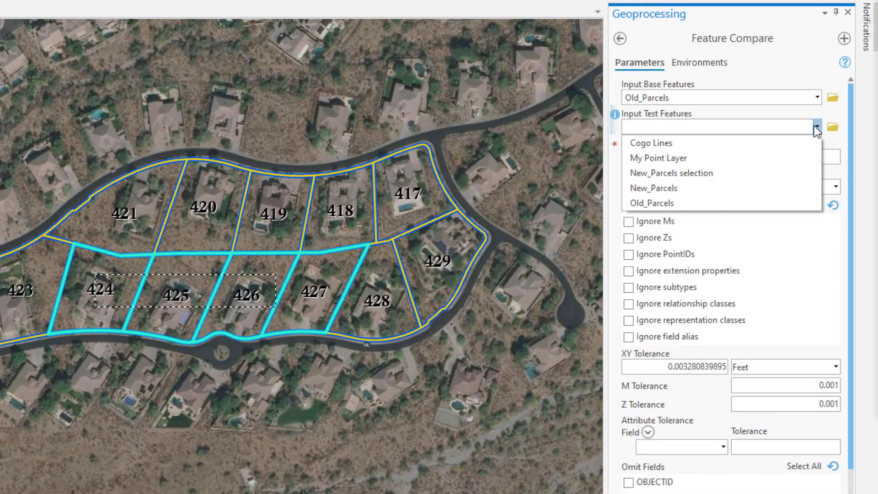
{"action": "left_click", "coordinate": [673, 186]}
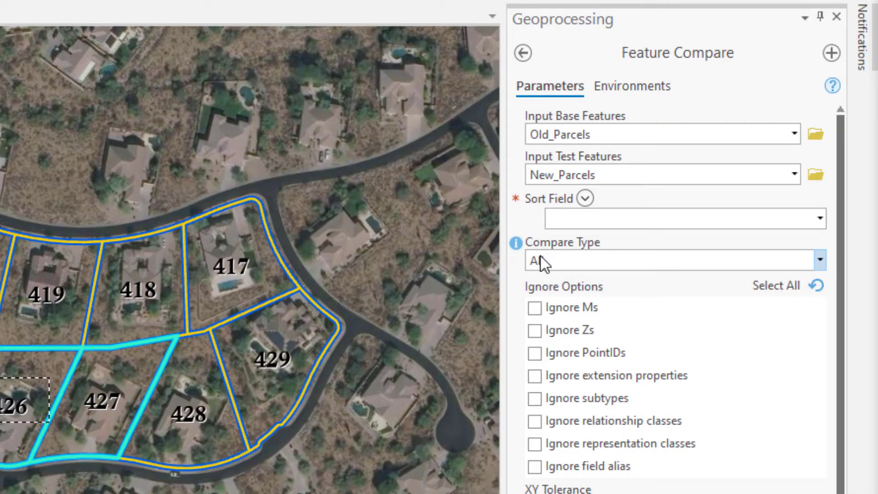
Step: Sort on APN with no second sort field, keeping Compare Type at All
{"action": "left_click", "coordinate": [820, 218]}
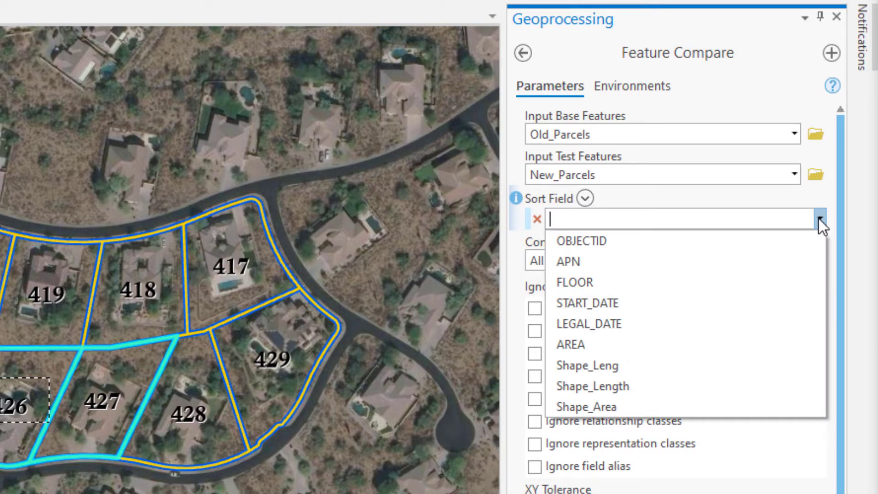
{"action": "left_click", "coordinate": [593, 263]}
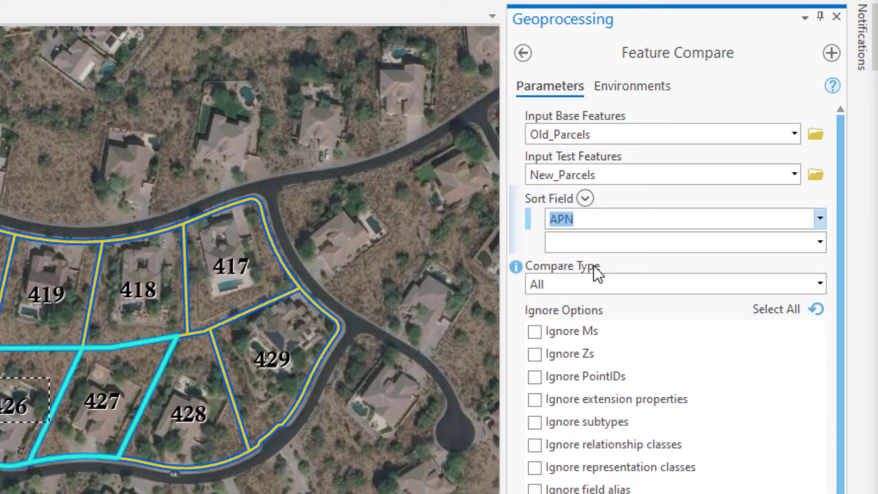
{"action": "left_click", "coordinate": [820, 242]}
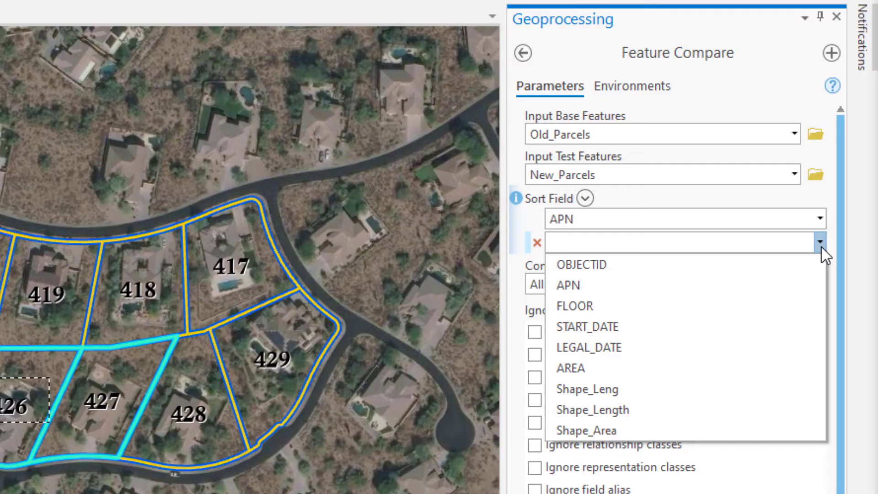
{"action": "left_click", "coordinate": [824, 193]}
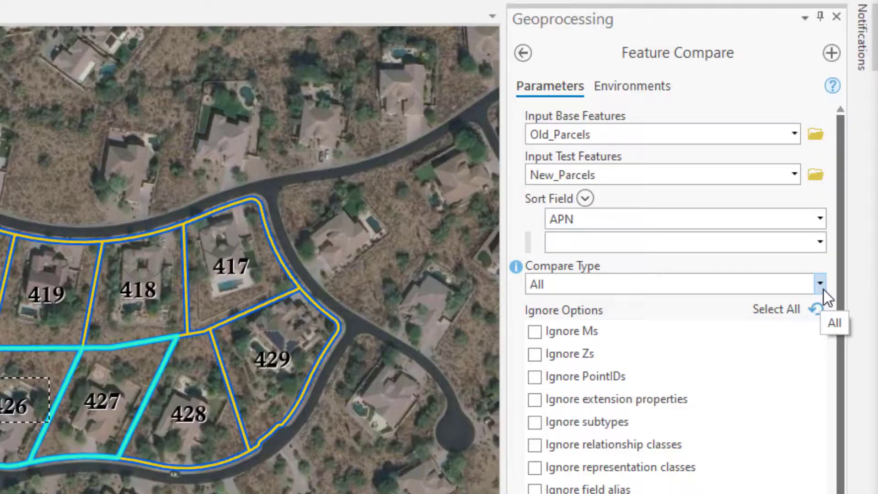
{"action": "left_click", "coordinate": [823, 289]}
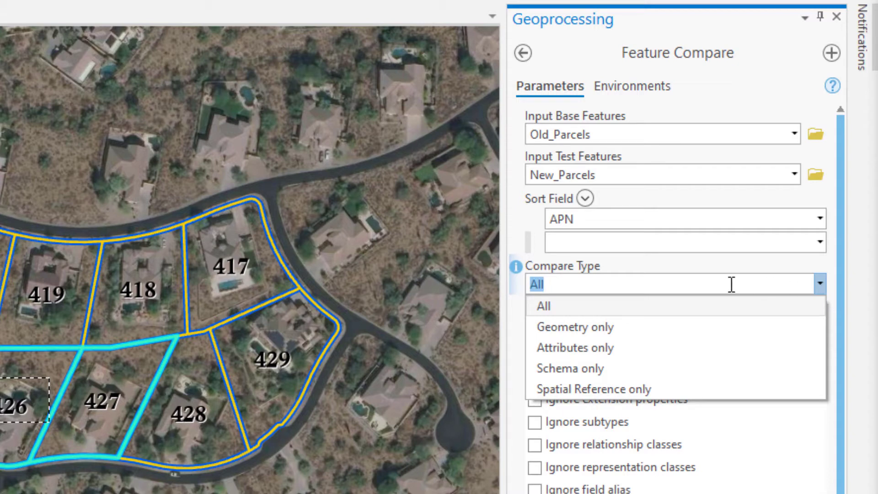
{"action": "left_click", "coordinate": [548, 300]}
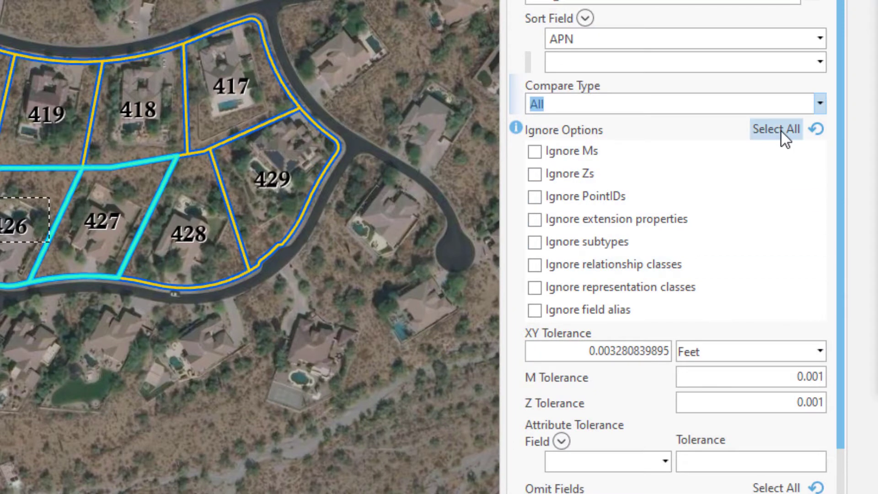
Step: Turn on every Ignore Option with Select All
{"action": "left_click", "coordinate": [781, 131]}
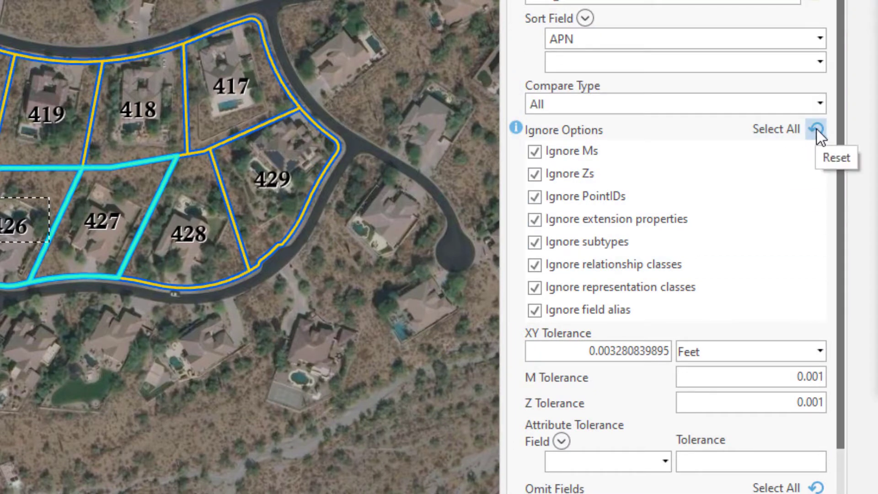
{"action": "left_click", "coordinate": [816, 128]}
{"action": "left_click", "coordinate": [781, 130]}
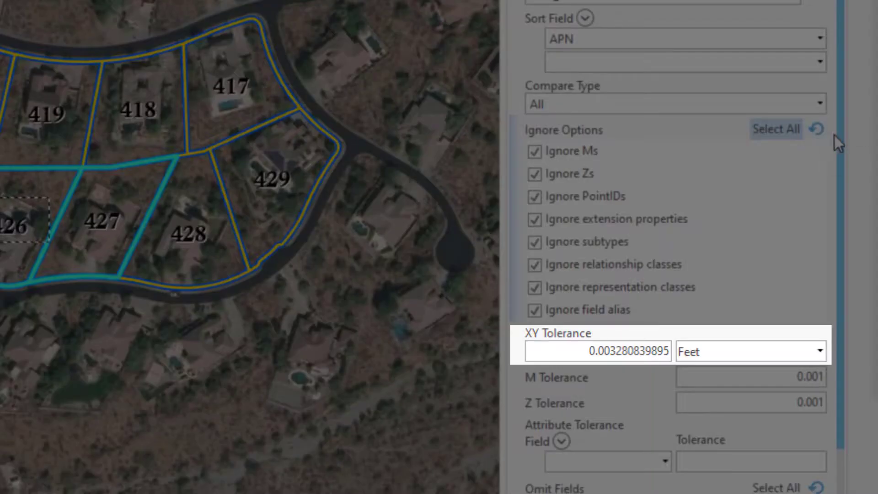
Step: Set the XY Tolerance to 0.009 feet
{"action": "left_click_drag", "start_coordinate": [839, 136], "coordinate": [829, 317]}
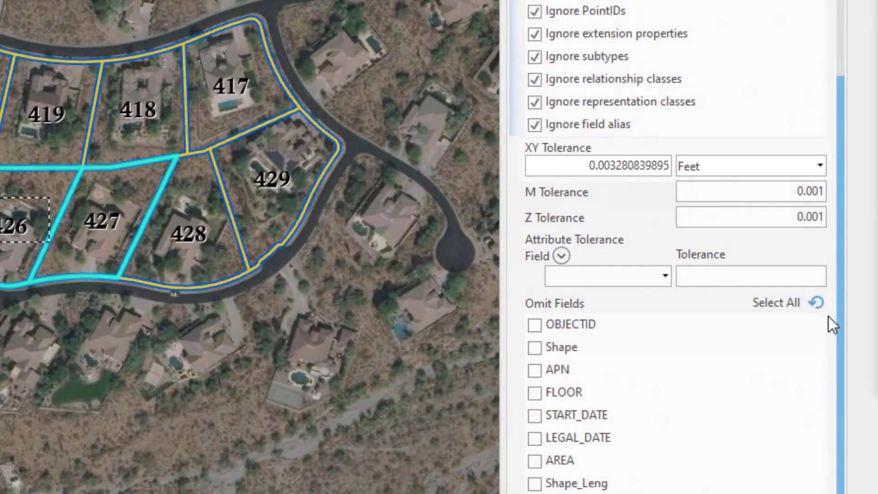
{"action": "left_click_drag", "start_coordinate": [589, 165], "coordinate": [692, 169]}
{"action": "type", "text": ".009"}
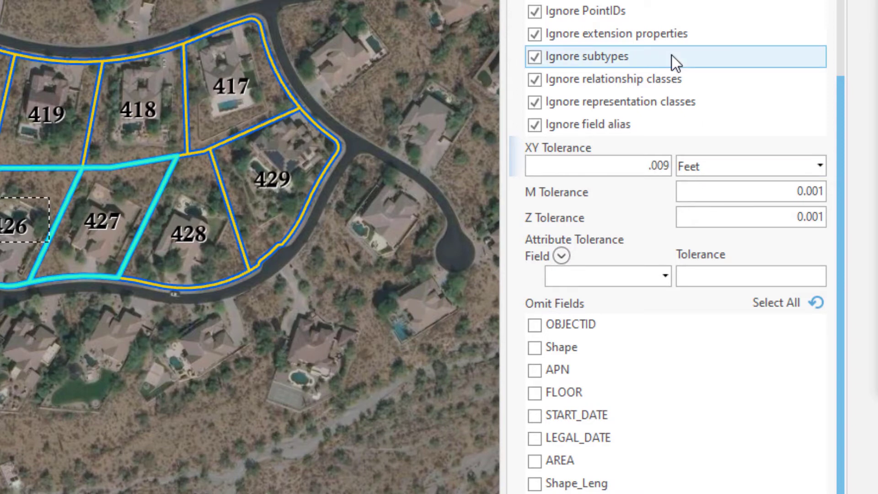
{"action": "left_click", "coordinate": [740, 132]}
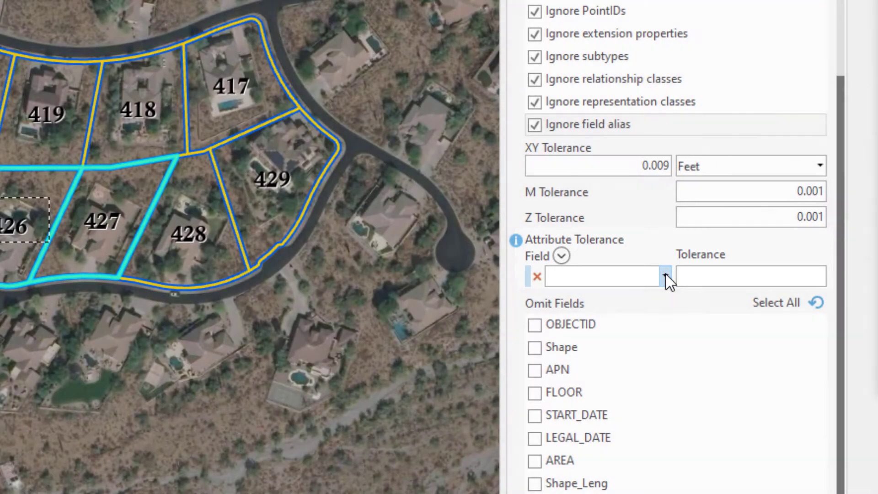
Step: Give FLOOR an attribute tolerance of 2 and check START_DATE under Omit Fields
{"action": "left_click", "coordinate": [665, 274]}
{"action": "left_click", "coordinate": [605, 302]}
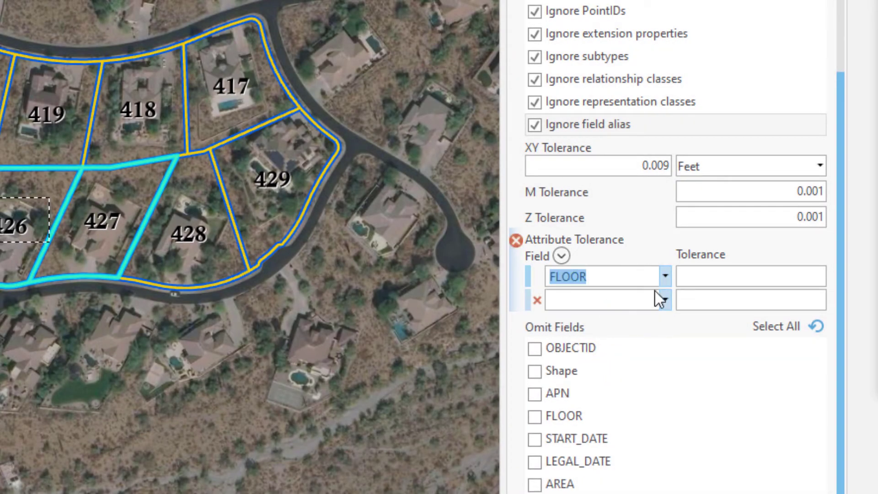
{"action": "left_click", "coordinate": [702, 272]}
{"action": "type", "text": "2"}
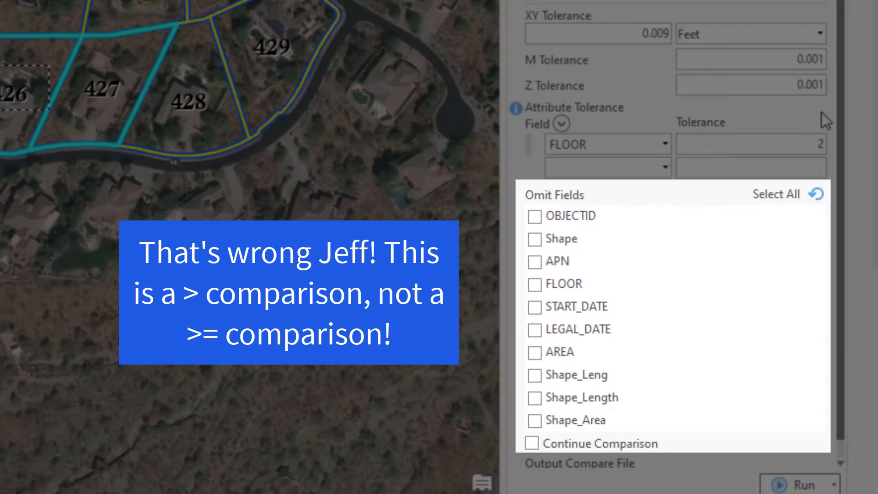
{"action": "scroll", "coordinate": [847, 224], "scroll_direction": "down", "scroll_amount": 1}
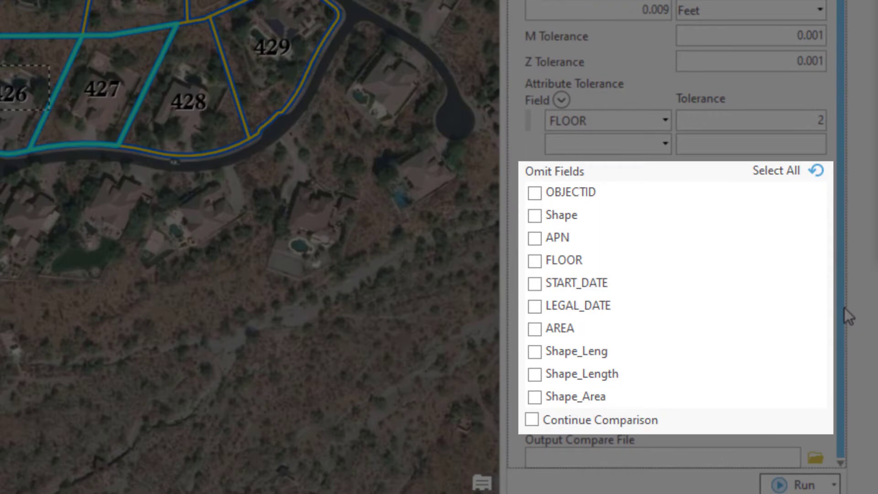
{"action": "left_click", "coordinate": [539, 284]}
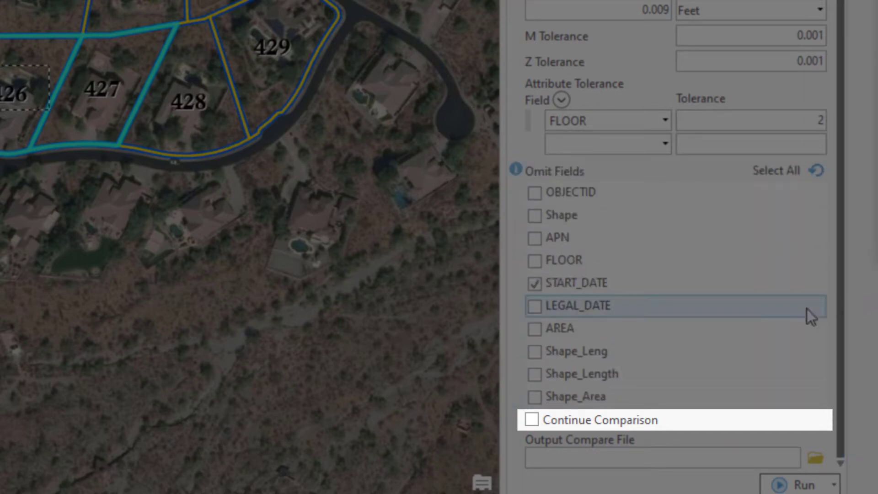
Step: Enable Continue Comparison and enter CompareFile as the Output Compare File
{"action": "left_click", "coordinate": [533, 420]}
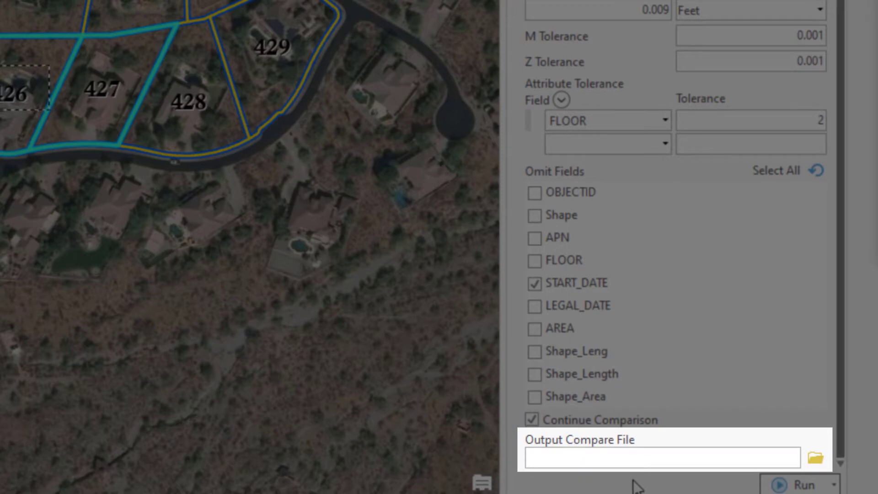
{"action": "left_click", "coordinate": [613, 461]}
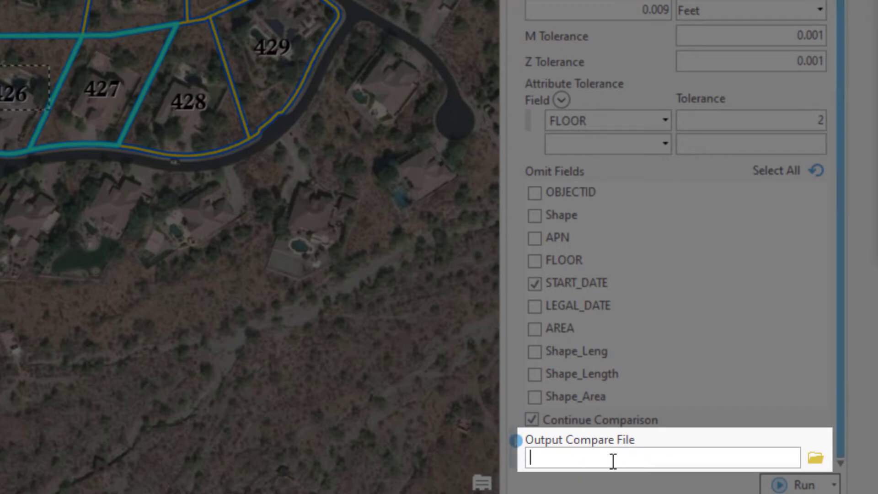
{"action": "type", "text": "CompareFile"}
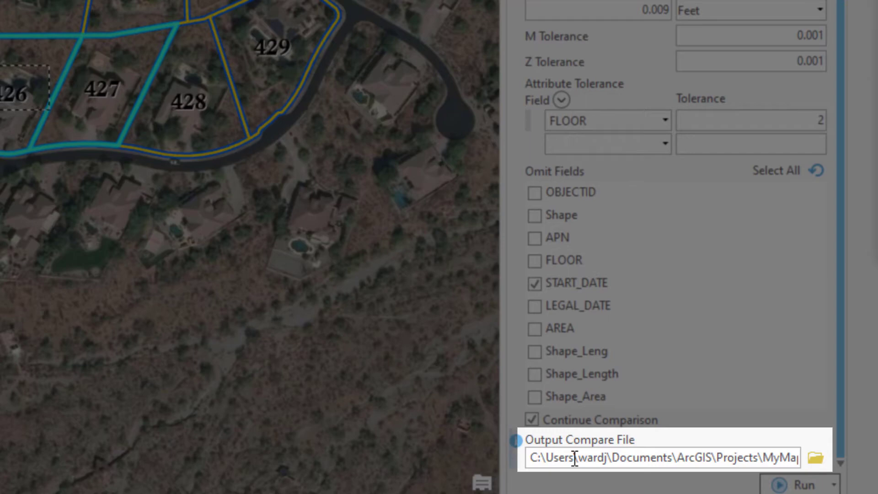
{"action": "key", "text": "End"}
Step: Save the output compare file as CompareFile in the MyMapProject folder
{"action": "type", "text": ".csv"}
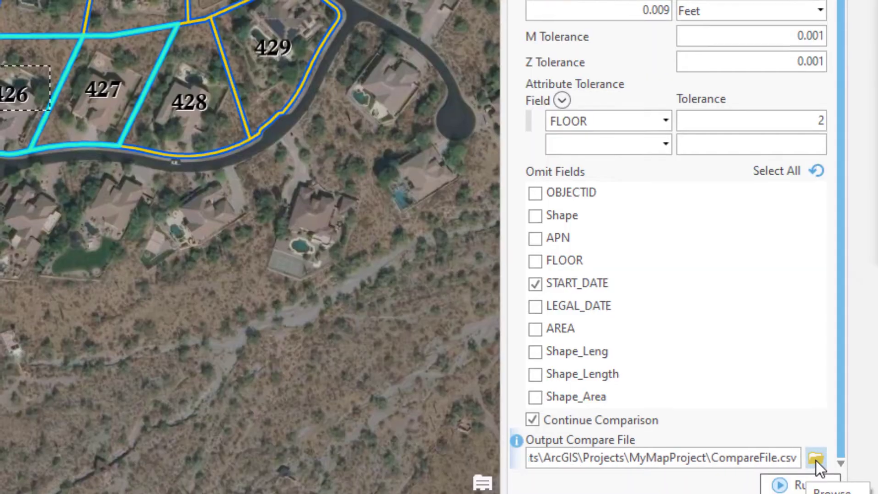
{"action": "left_click", "coordinate": [815, 458]}
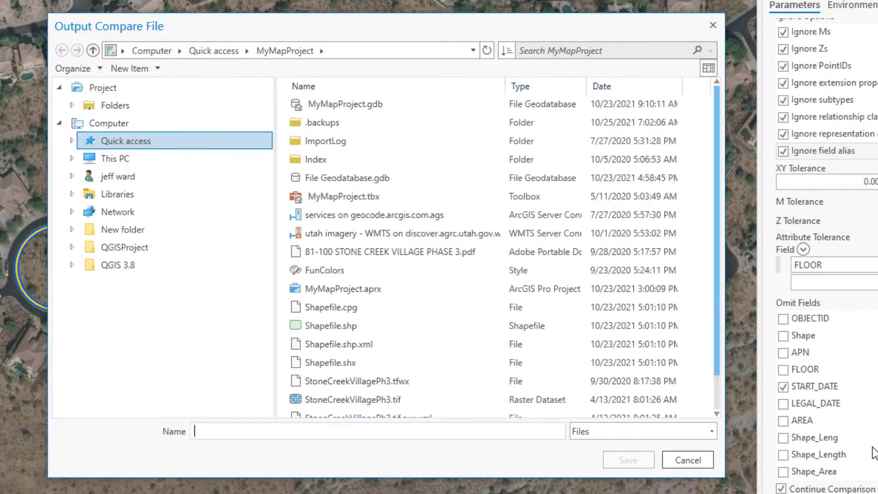
{"action": "left_click", "coordinate": [118, 106]}
{"action": "double_click", "coordinate": [346, 106]}
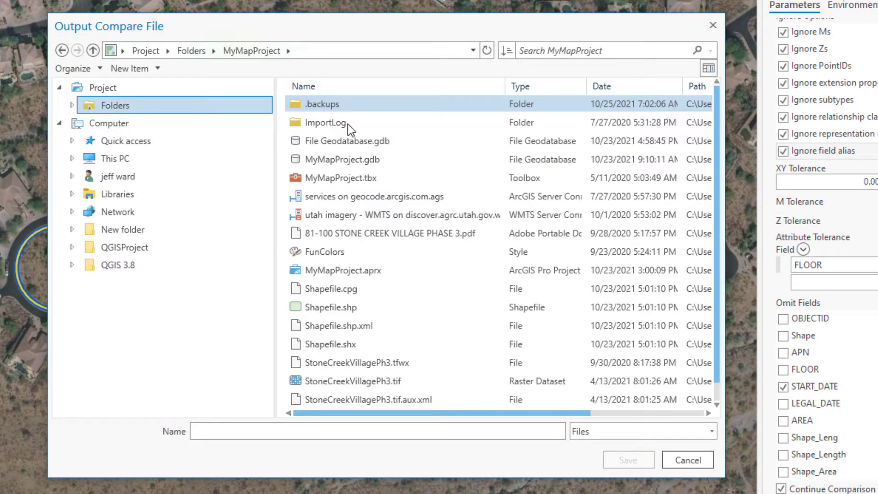
{"action": "left_click", "coordinate": [242, 430]}
{"action": "type", "text": "CompareFile"}
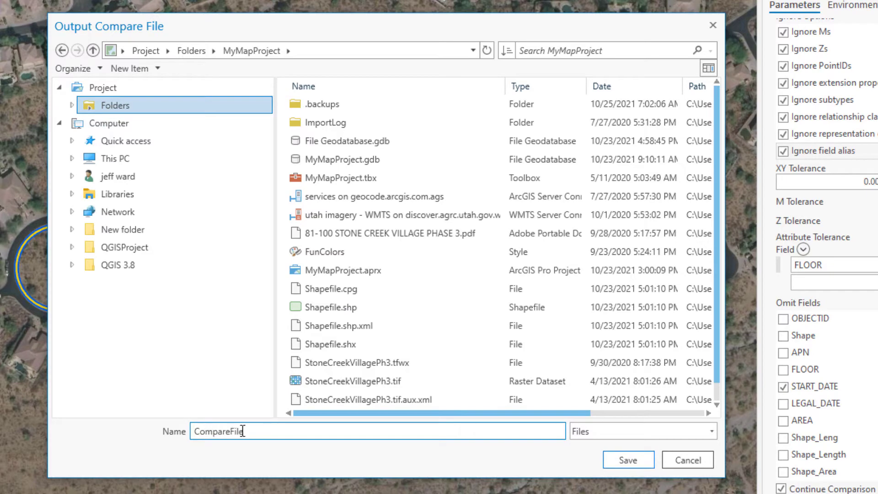
{"action": "left_click", "coordinate": [622, 460]}
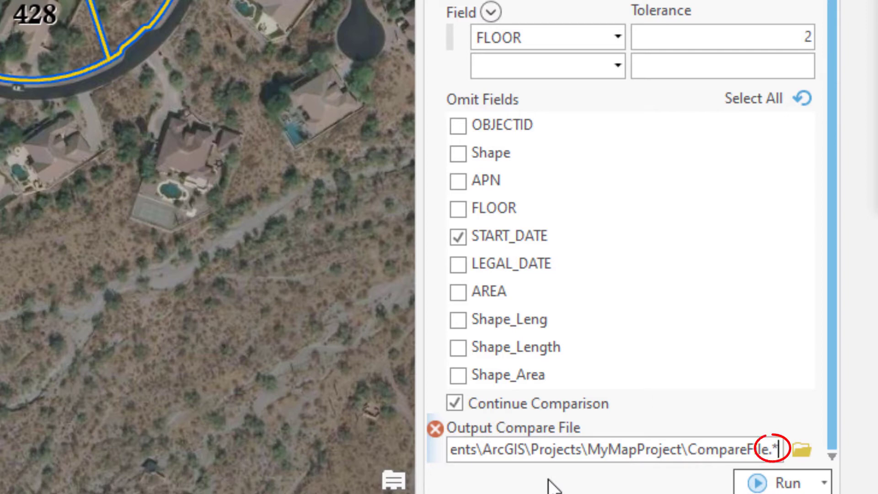
Step: Change the output to CompareFile.csv, re-enable Continue Comparison, and run Feature Compare
{"action": "key", "text": "BackSpace"}
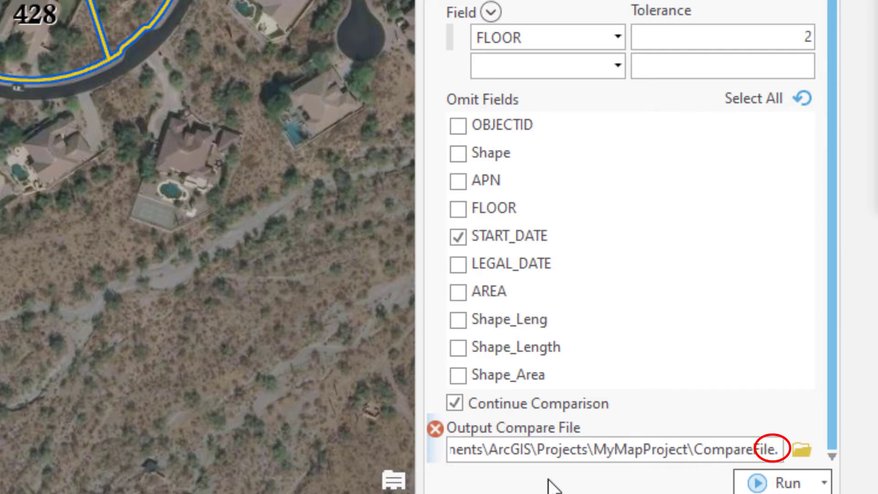
{"action": "type", "text": "csv"}
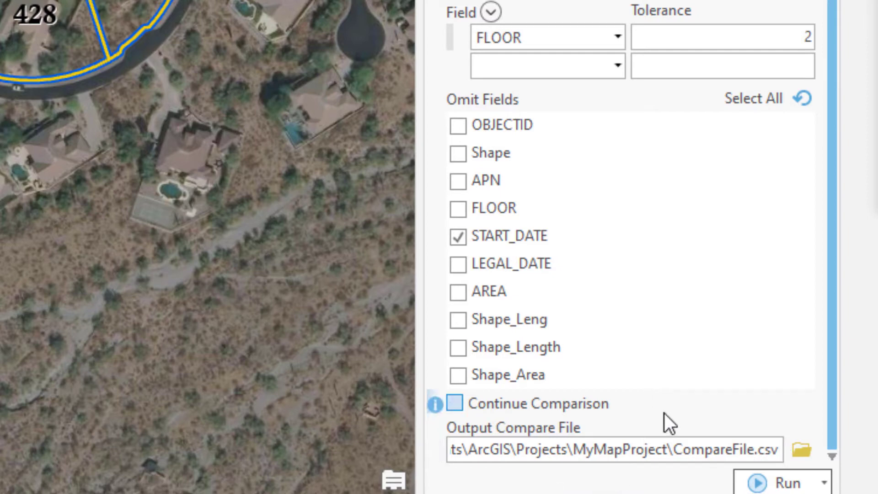
{"action": "left_click", "coordinate": [451, 399]}
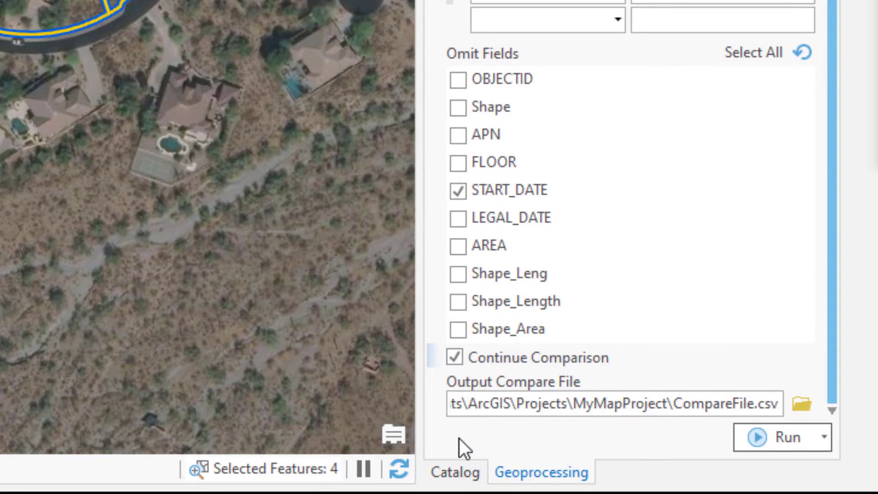
{"action": "left_click", "coordinate": [756, 442]}
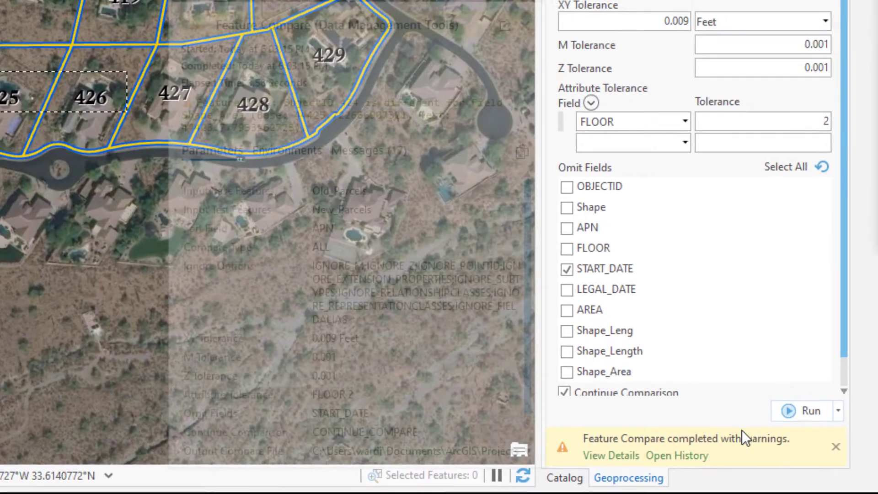
Step: Check the Feature Compare run details showing DIFFERENCES_FOUND and open the output CompareFile.csv
{"action": "left_click", "coordinate": [546, 446]}
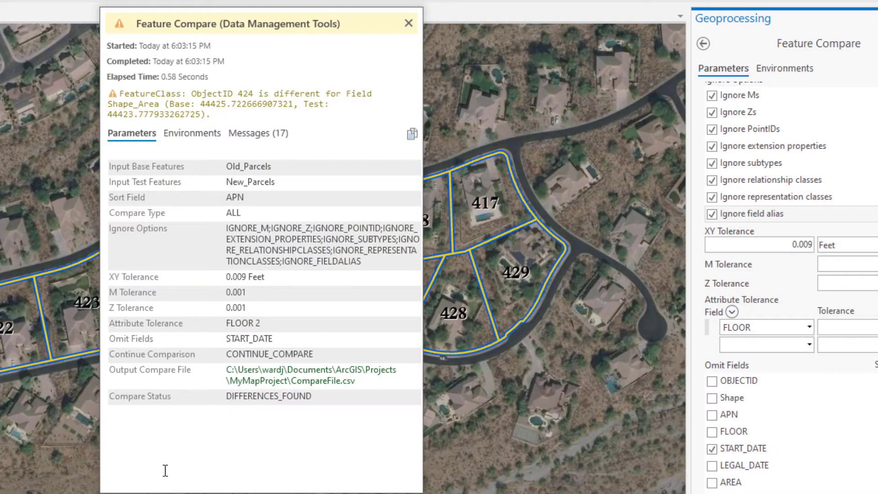
{"action": "left_click", "coordinate": [268, 379]}
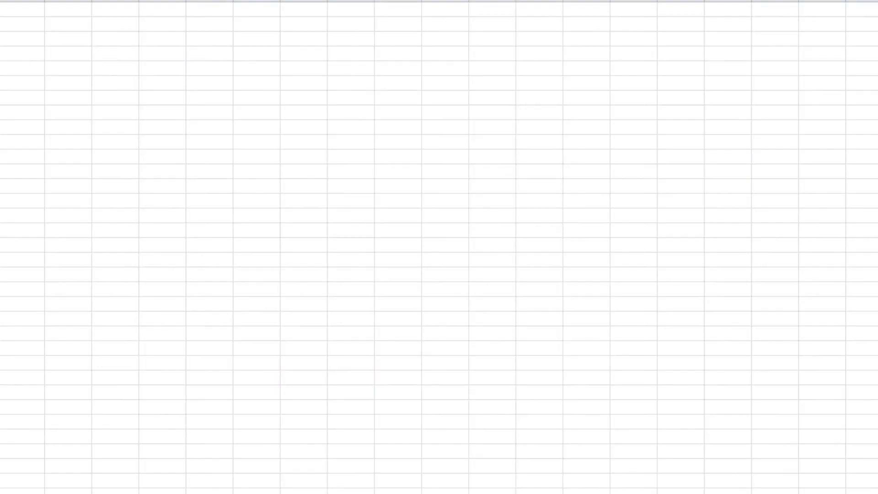
Step: AutoFit columns A–F of CompareFile.csv to their contents
{"action": "left_click_drag", "start_coordinate": [2, 38], "coordinate": [14, 34]}
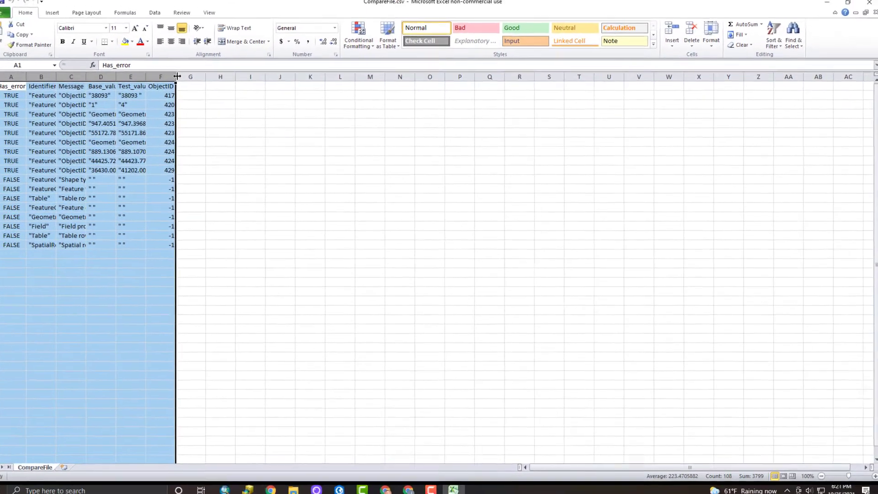
{"action": "double_click", "coordinate": [25, 34]}
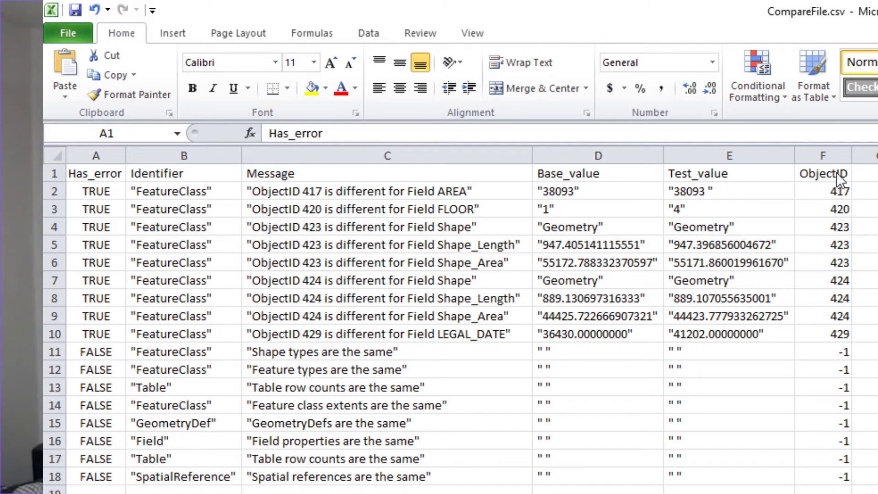
{"action": "key", "text": "ctrl+a"}
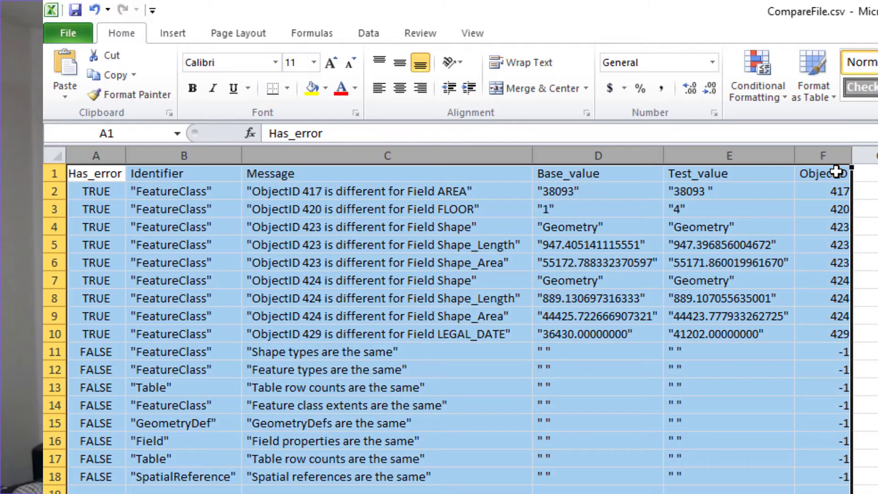
Step: Shorten the column F header from ObjectID to ID
{"action": "left_click", "coordinate": [836, 172]}
{"action": "double_click", "coordinate": [841, 172]}
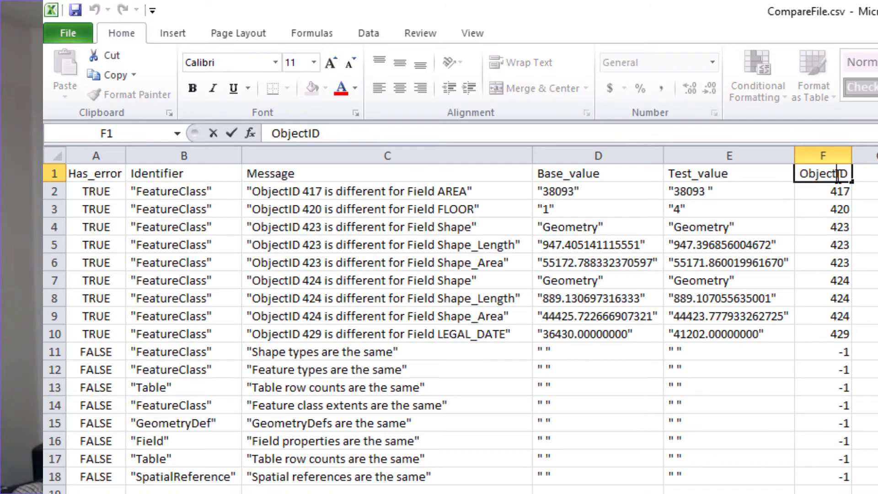
{"action": "left_click", "coordinate": [837, 173]}
{"action": "key", "text": "BackSpace"}
{"action": "key", "text": "BackSpace"}
{"action": "key", "text": "BackSpace"}
{"action": "key", "text": "BackSpace"}
{"action": "key", "text": "BackSpace"}
{"action": "key", "text": "BackSpace"}
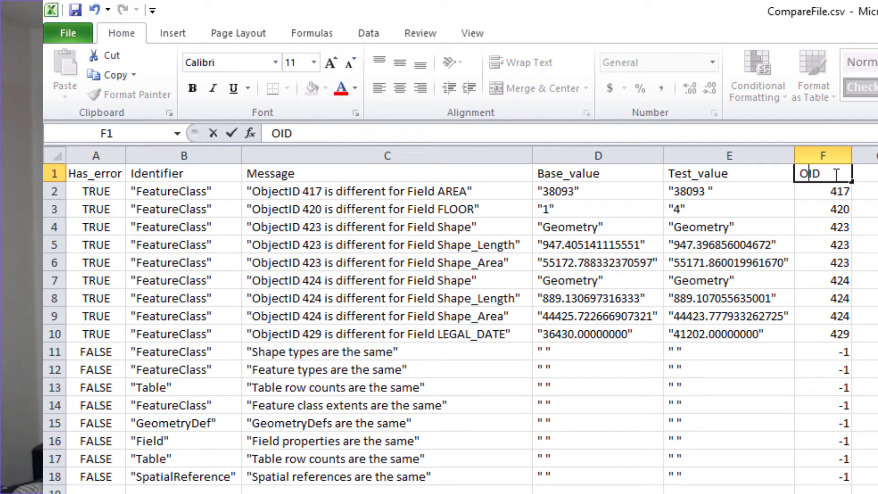
{"action": "key", "text": "Return"}
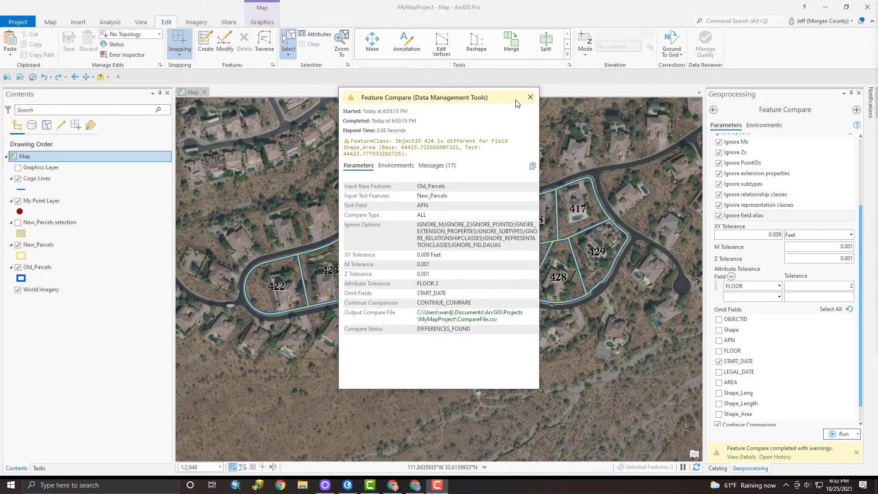
Step: Close the Feature Compare details and launch Table To Table from the Favorites recent tools
{"action": "left_click", "coordinate": [530, 97]}
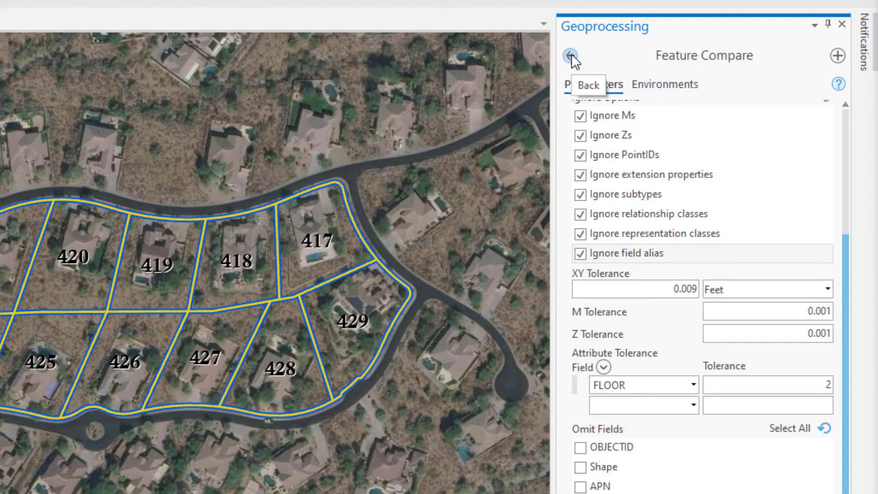
{"action": "left_click", "coordinate": [570, 56]}
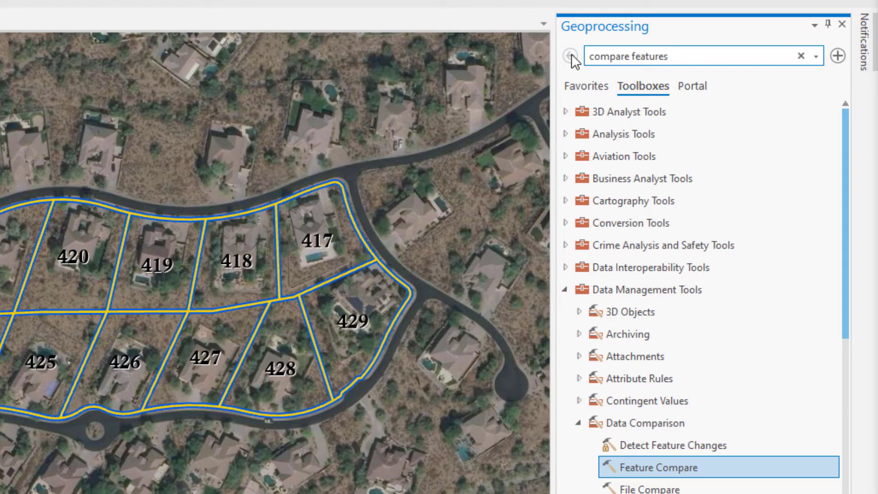
{"action": "left_click", "coordinate": [585, 85]}
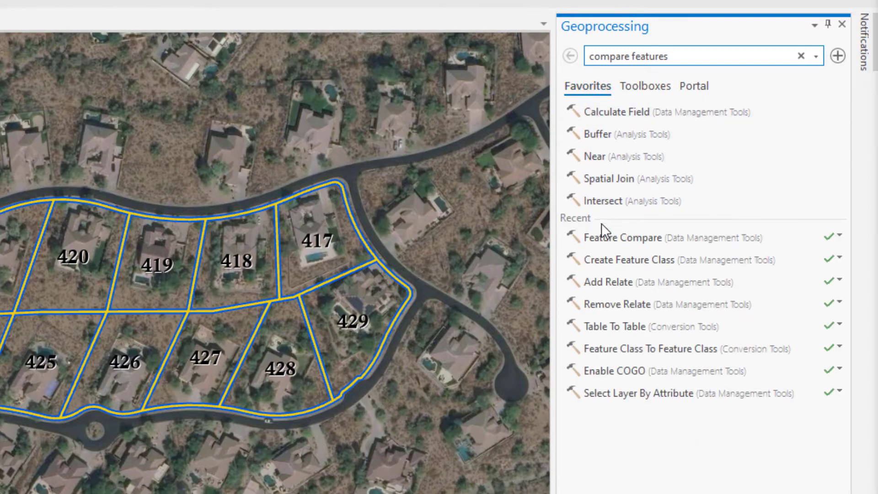
{"action": "left_click", "coordinate": [604, 330]}
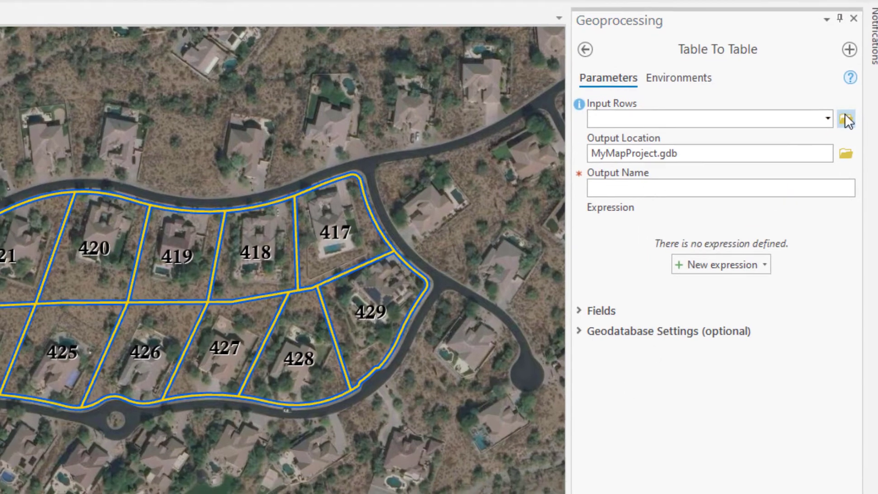
Step: Set Input Rows to CompareFile.csv from the MyMapProject folder
{"action": "left_click", "coordinate": [846, 119]}
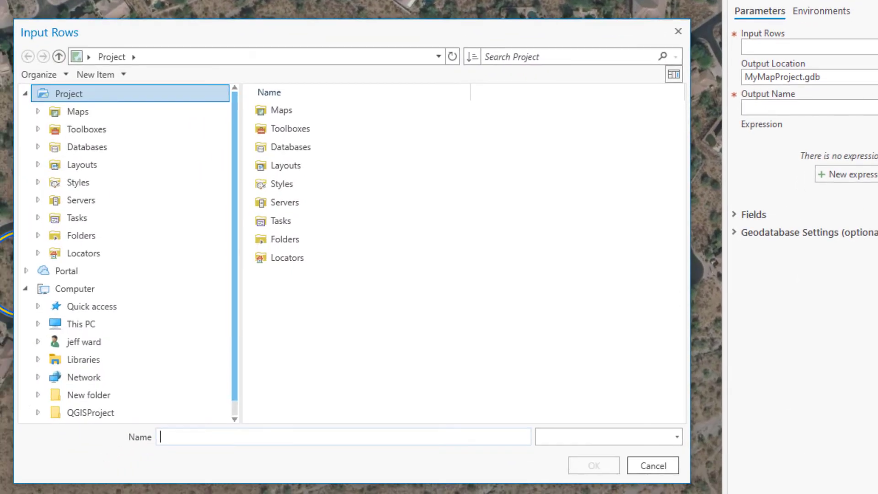
{"action": "left_click", "coordinate": [81, 240]}
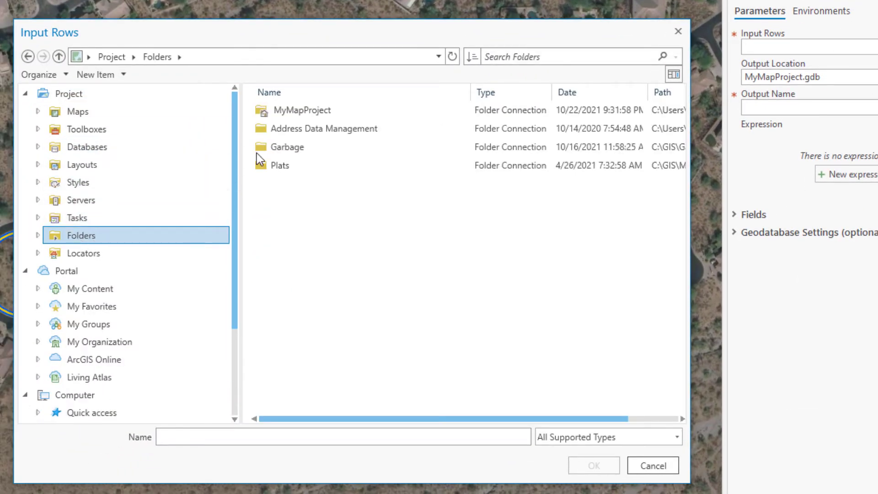
{"action": "double_click", "coordinate": [312, 111]}
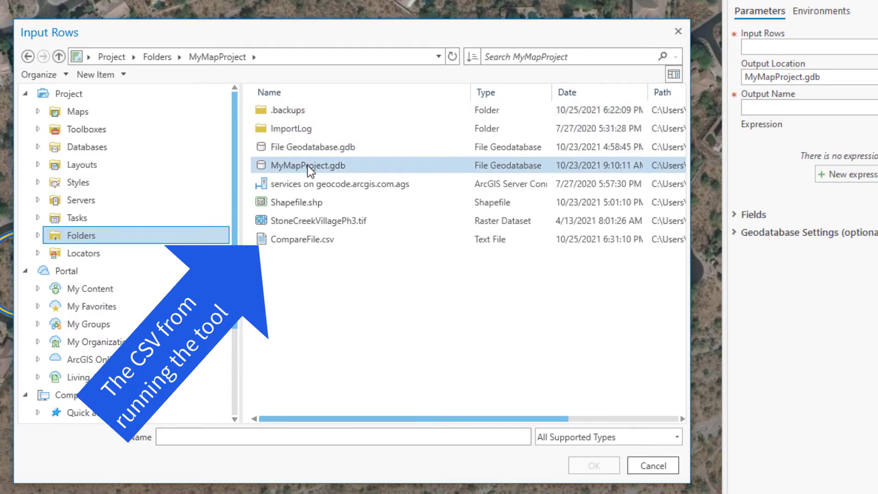
{"action": "left_click", "coordinate": [312, 239]}
{"action": "left_click", "coordinate": [595, 464]}
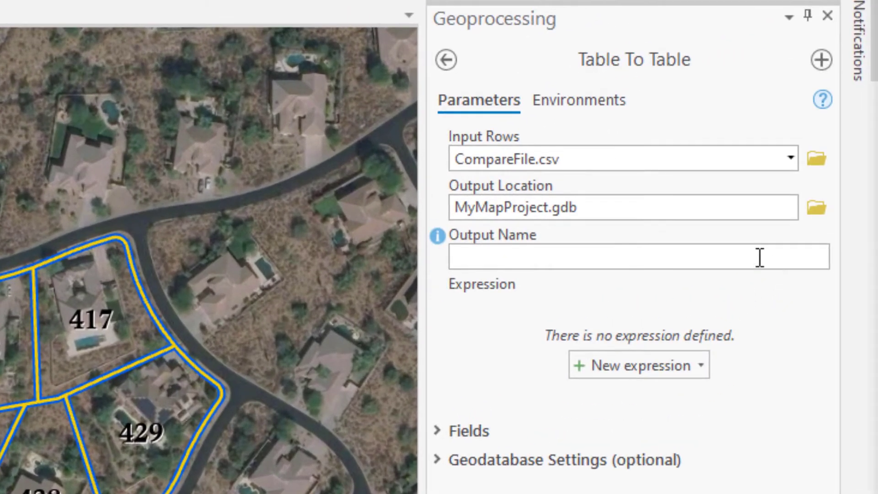
Step: Name the output table CompareFileGDB and run the conversion
{"action": "left_click", "coordinate": [759, 257]}
{"action": "type", "text": "CompareFileGDB"}
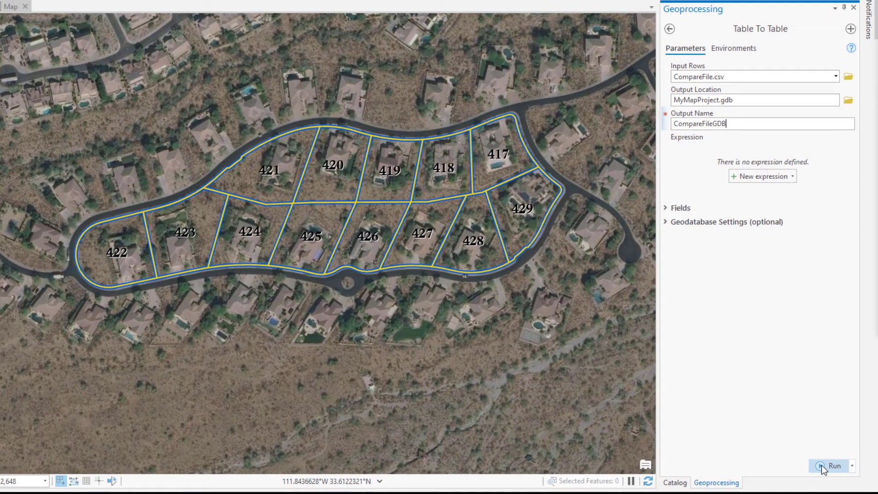
{"action": "left_click", "coordinate": [821, 465]}
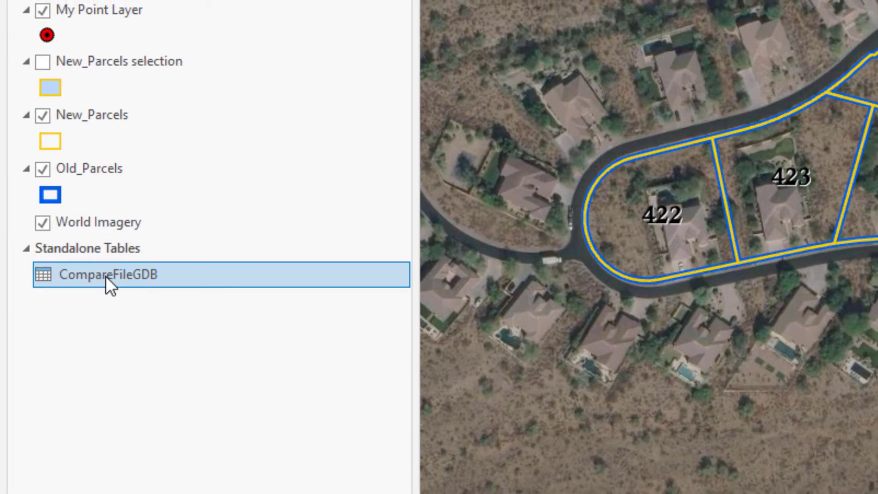
Step: Open the CompareFileGDB table view and start an Add Relate from its Data tab
{"action": "right_click", "coordinate": [109, 277]}
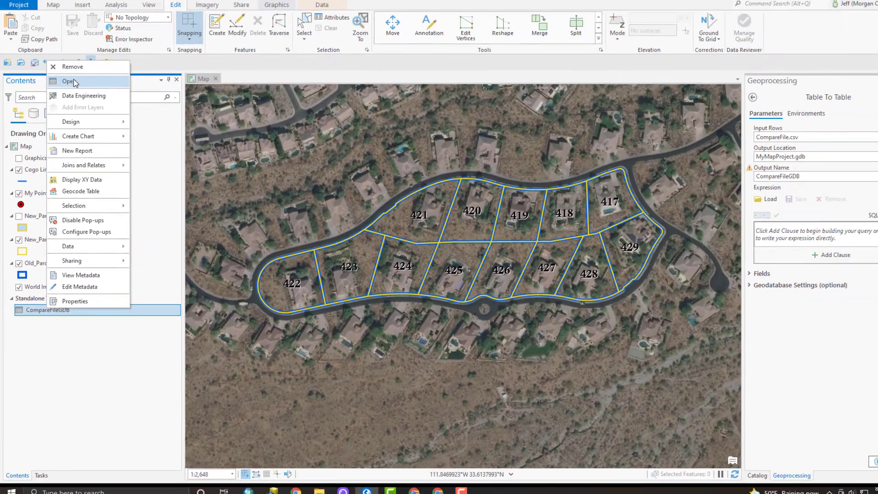
{"action": "left_click", "coordinate": [150, 0]}
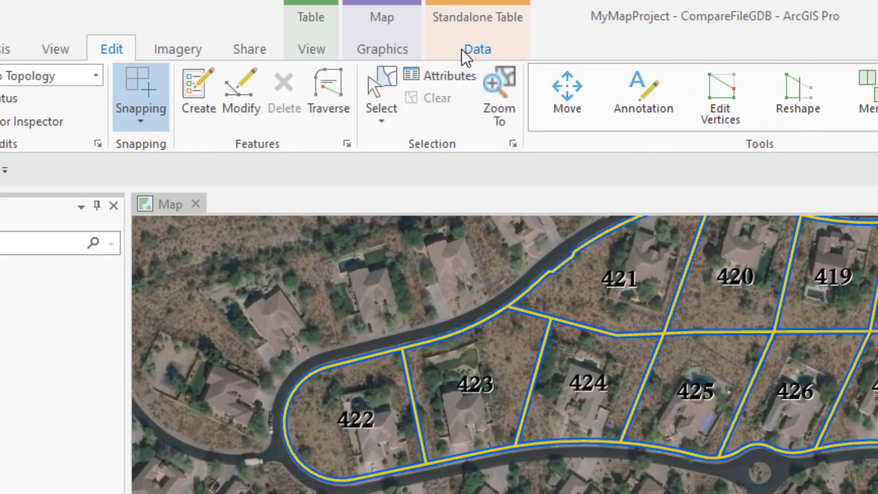
{"action": "left_click", "coordinate": [463, 55]}
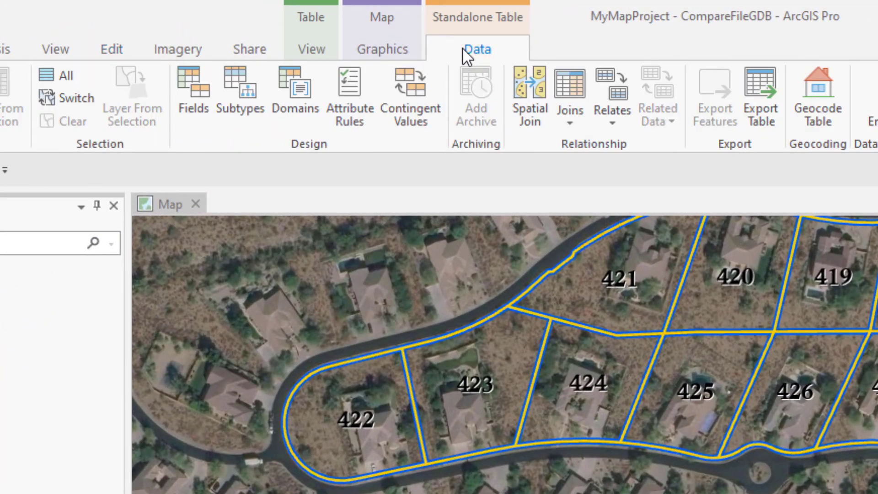
{"action": "left_click", "coordinate": [616, 119]}
{"action": "left_click", "coordinate": [636, 150]}
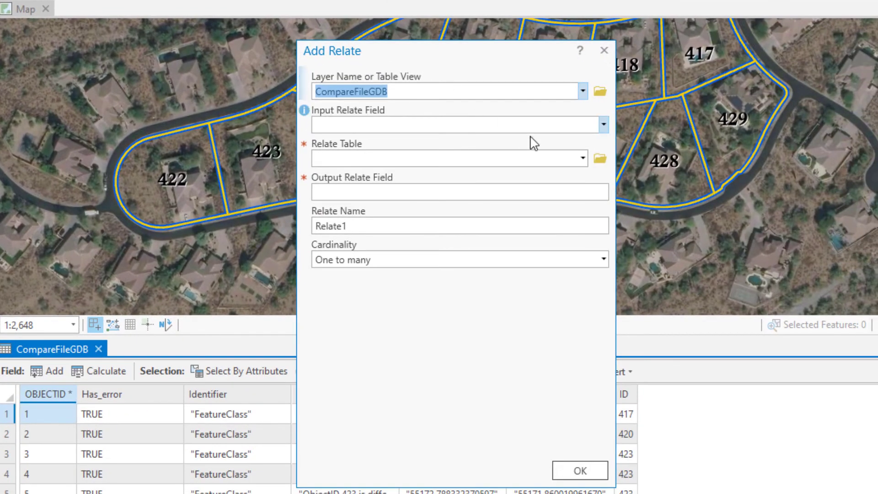
Step: Create relate 'ChangedFeatures' matching CompareFileGDB field ID to Old_Parcels field OBJECTID
{"action": "left_click", "coordinate": [604, 124]}
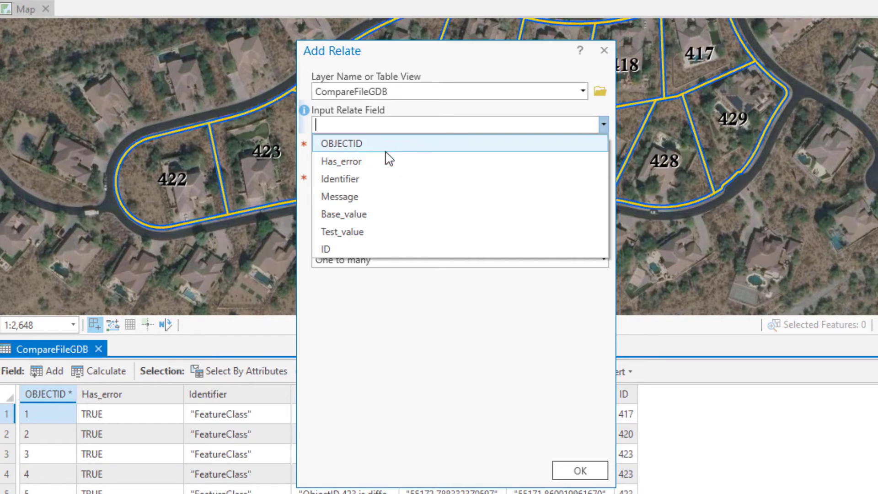
{"action": "left_click", "coordinate": [341, 249]}
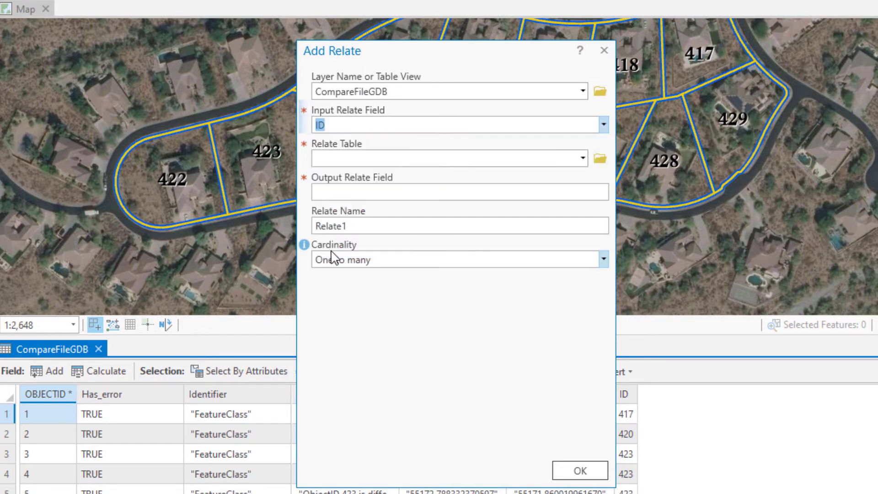
{"action": "left_click", "coordinate": [584, 164]}
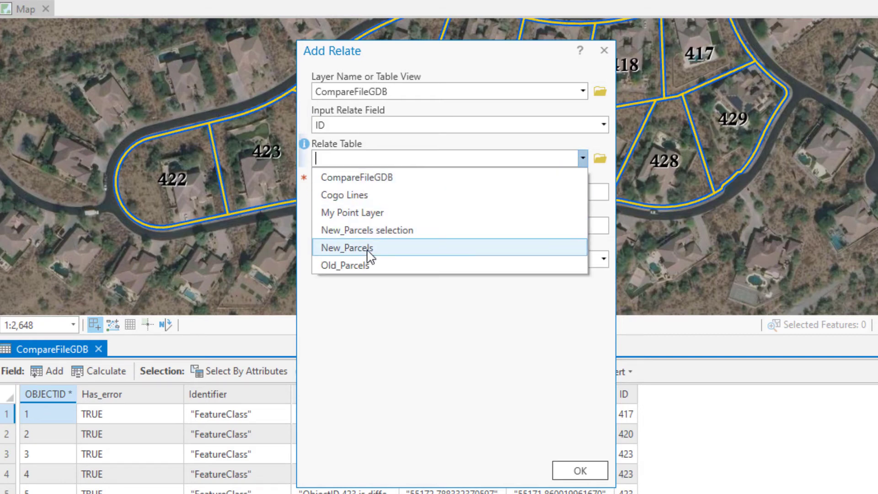
{"action": "left_click", "coordinate": [360, 266]}
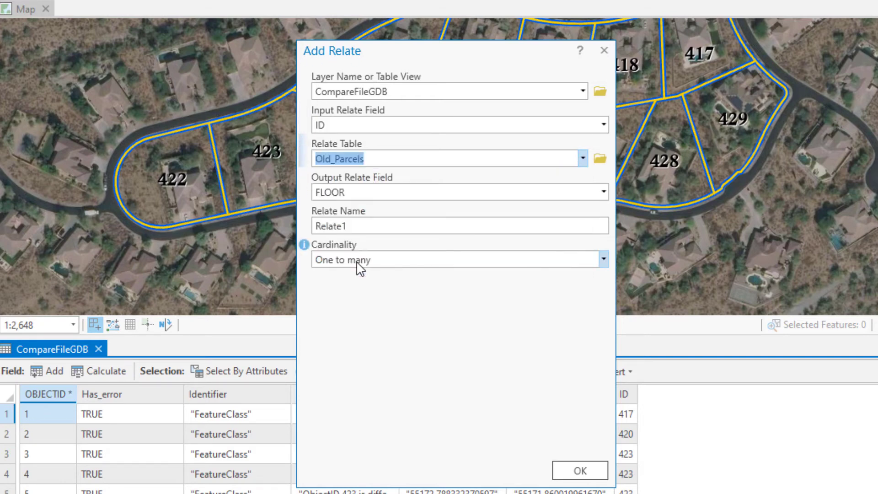
{"action": "left_click", "coordinate": [603, 193]}
{"action": "left_click", "coordinate": [492, 211]}
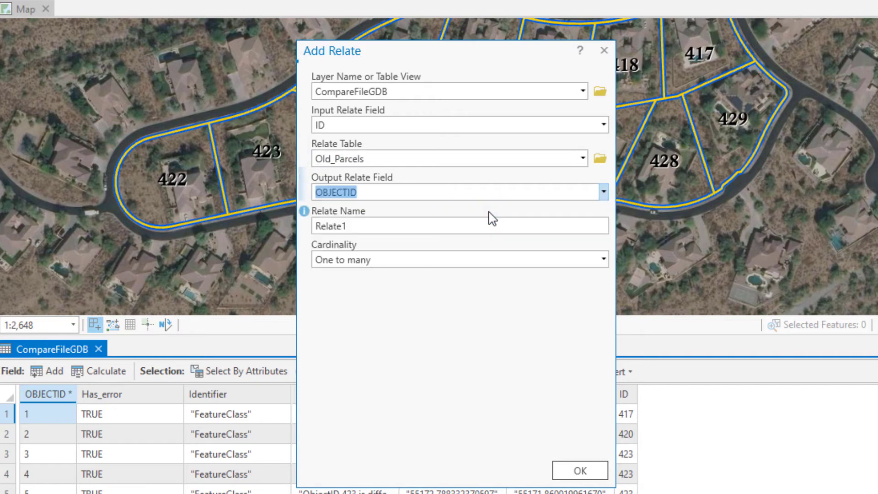
{"action": "left_click_drag", "start_coordinate": [359, 229], "coordinate": [319, 229]}
{"action": "type", "text": "ChangedFeatures"}
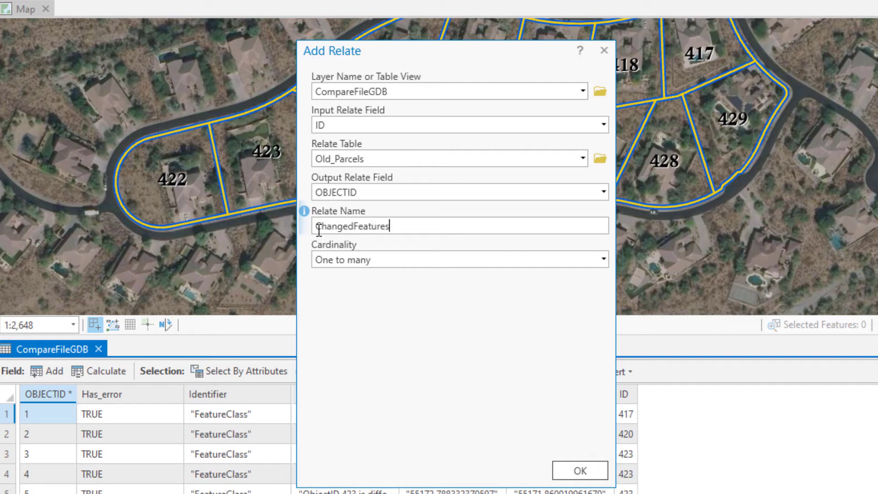
{"action": "left_click", "coordinate": [593, 478]}
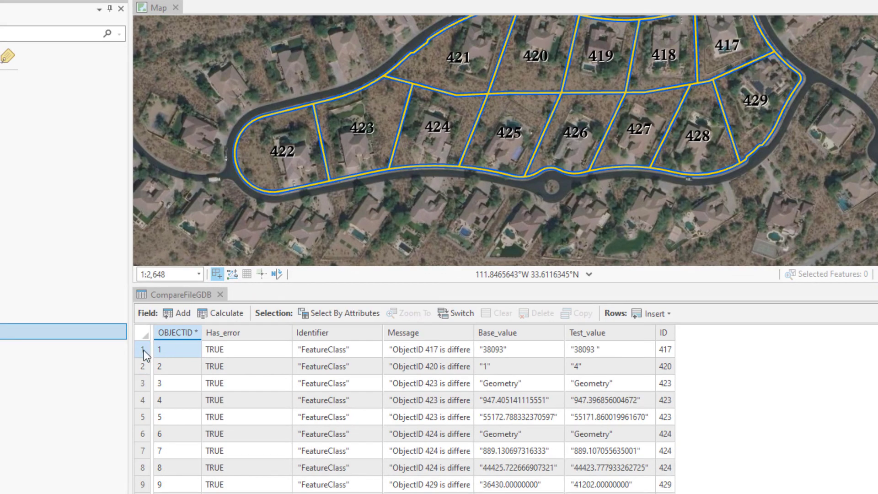
Step: Select old parcel 417 through its compare record's related data, then pick the parcel 423 Shape_Length record
{"action": "left_click", "coordinate": [142, 349]}
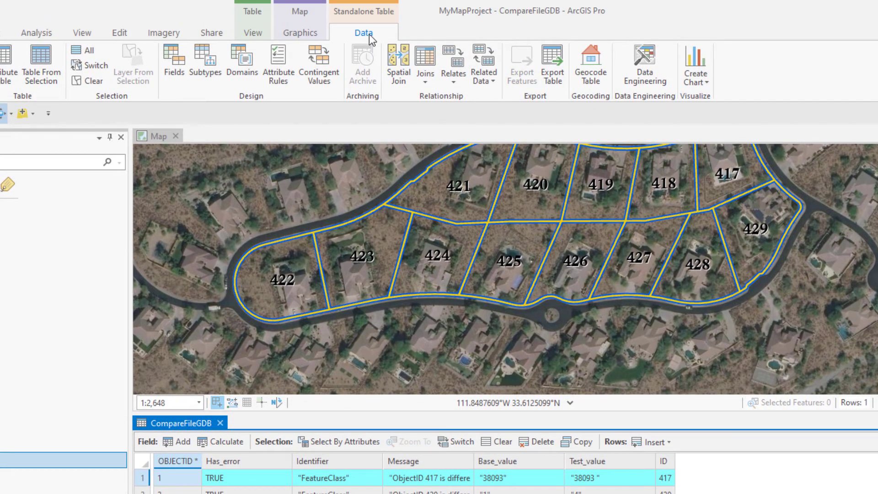
{"action": "left_click", "coordinate": [489, 79]}
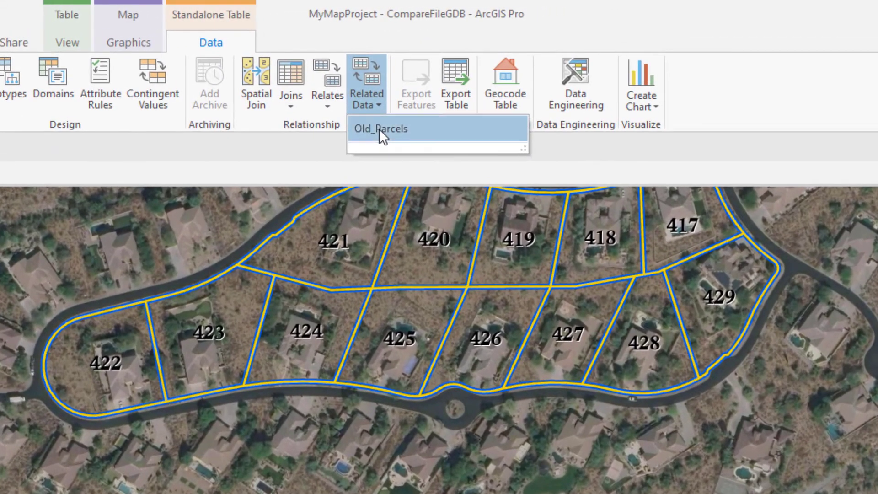
{"action": "left_click", "coordinate": [493, 99]}
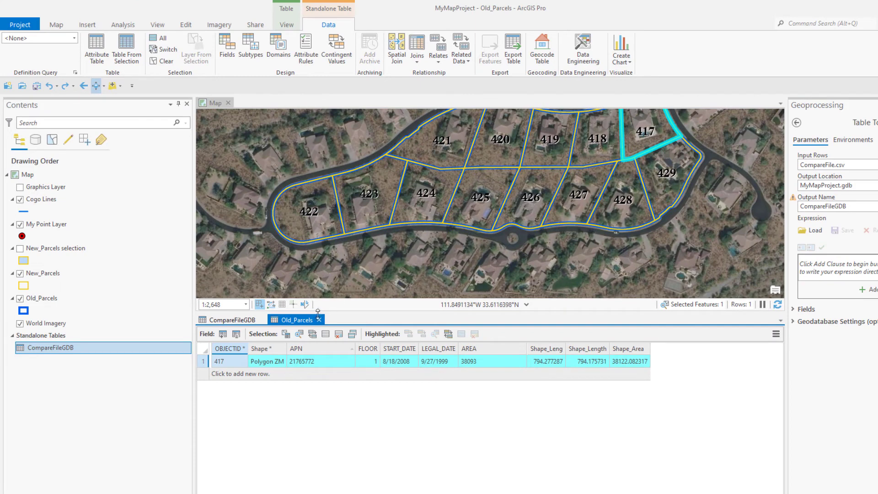
{"action": "left_click", "coordinate": [319, 320]}
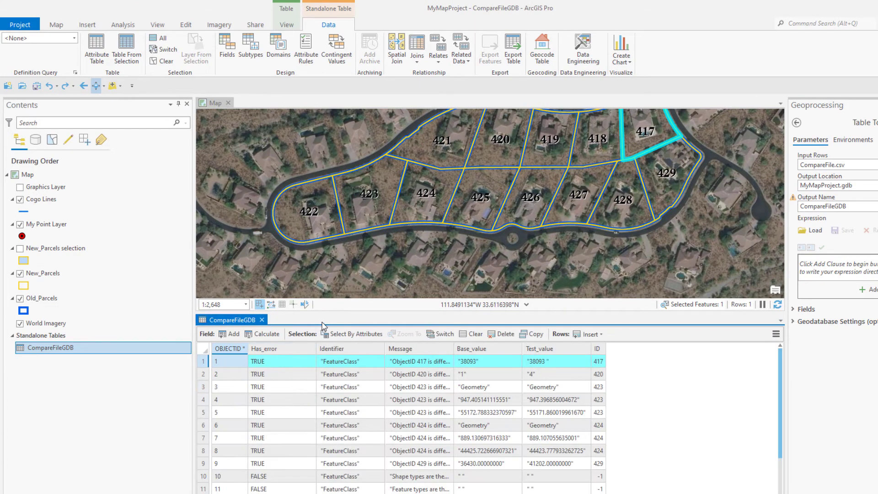
{"action": "left_click", "coordinate": [203, 400]}
Step: Show Old_Parcels parcel 420 from its FLOOR-difference record and activate the Edit Select tool
{"action": "left_click", "coordinate": [203, 437], "text": "shift"}
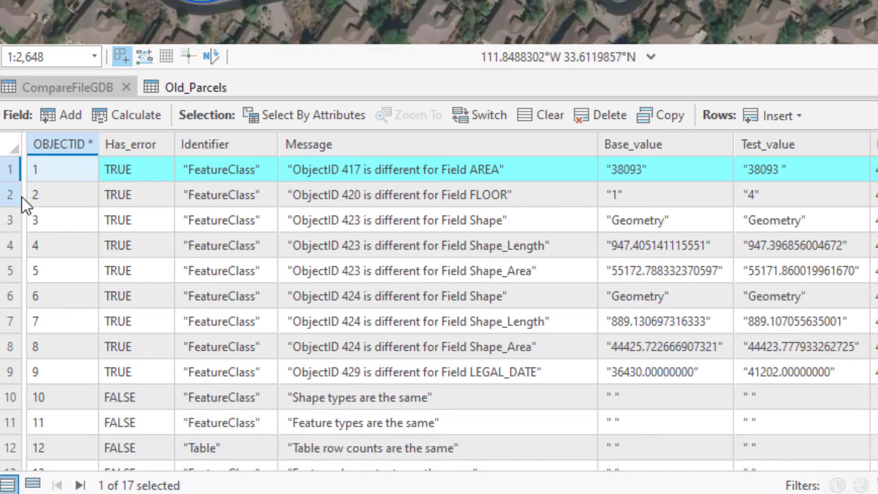
{"action": "left_click", "coordinate": [9, 192]}
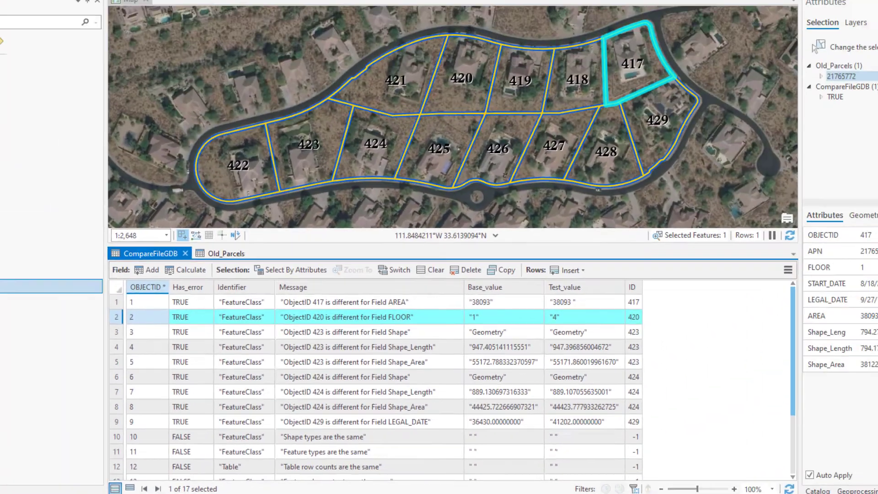
{"action": "left_click", "coordinate": [392, 44]}
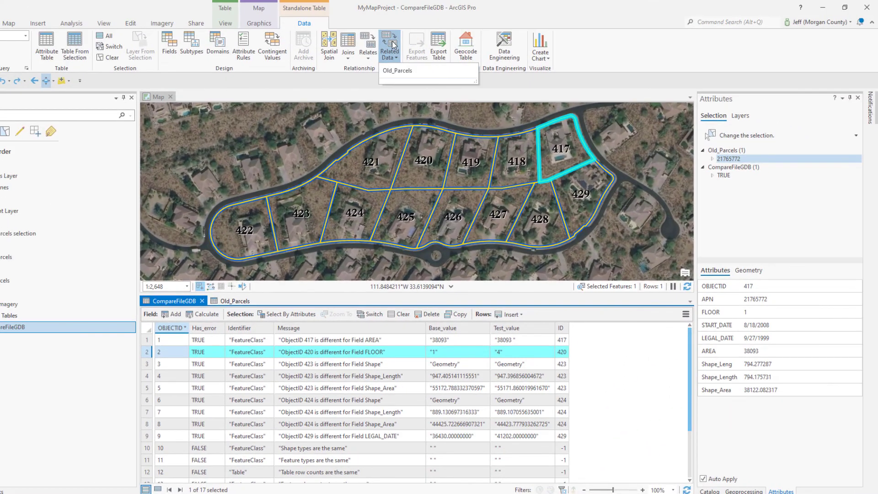
{"action": "left_click", "coordinate": [397, 71]}
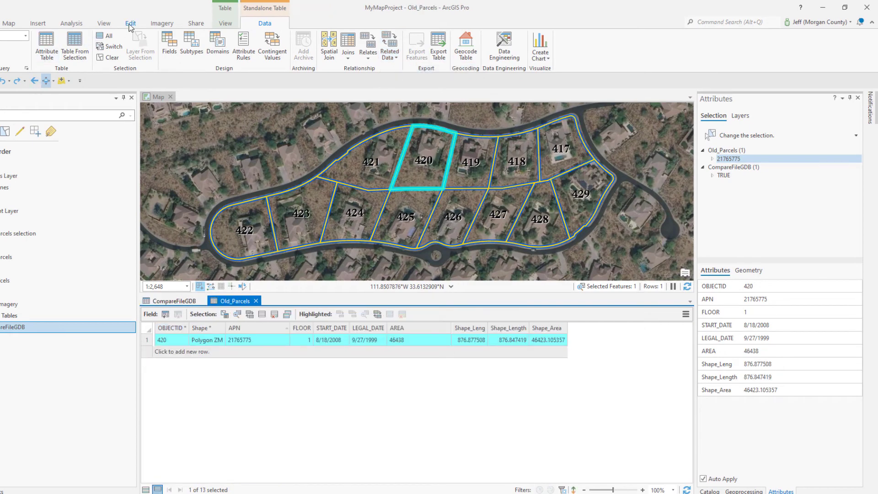
{"action": "left_click", "coordinate": [131, 24]}
{"action": "left_click", "coordinate": [259, 42]}
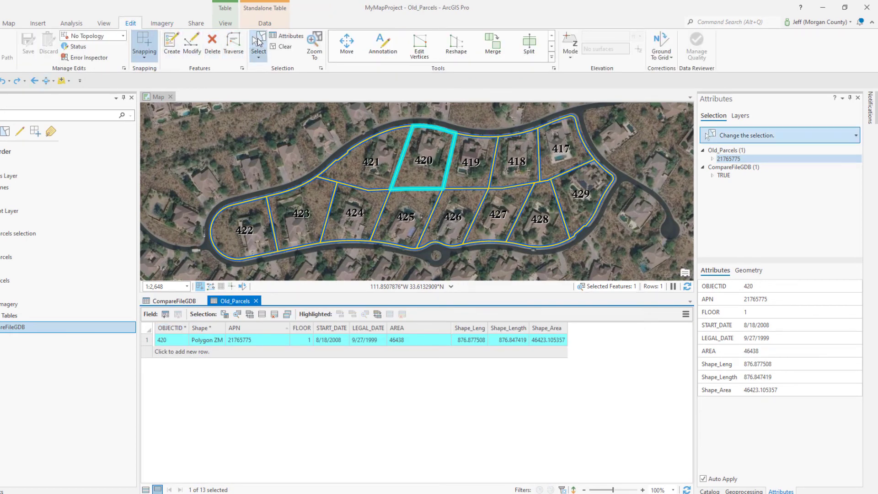
Step: Compare new versus old FLOOR values for parcels 420 (4 vs 1) and 428 (3 vs 1)
{"action": "left_click", "coordinate": [417, 165]}
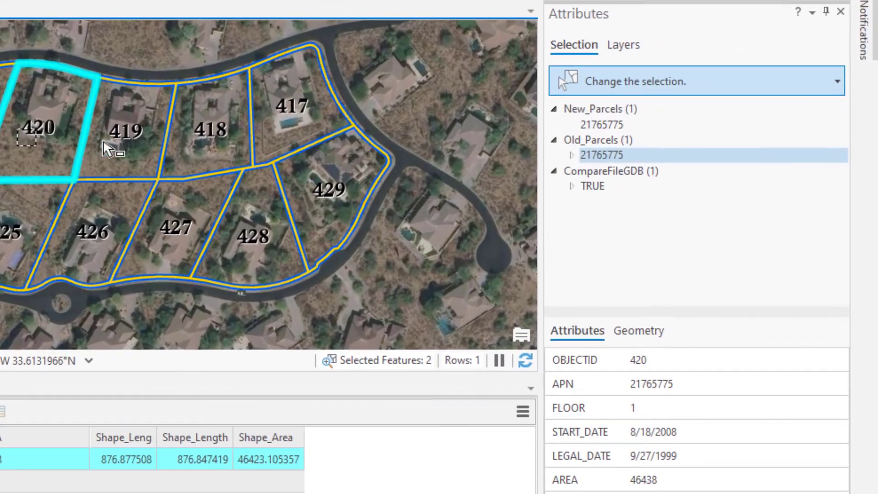
{"action": "left_click", "coordinate": [609, 123]}
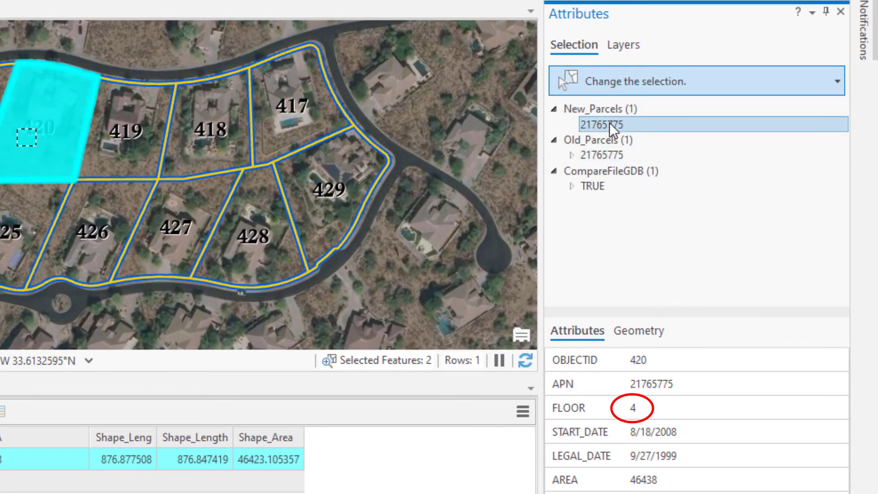
{"action": "left_click", "coordinate": [608, 156]}
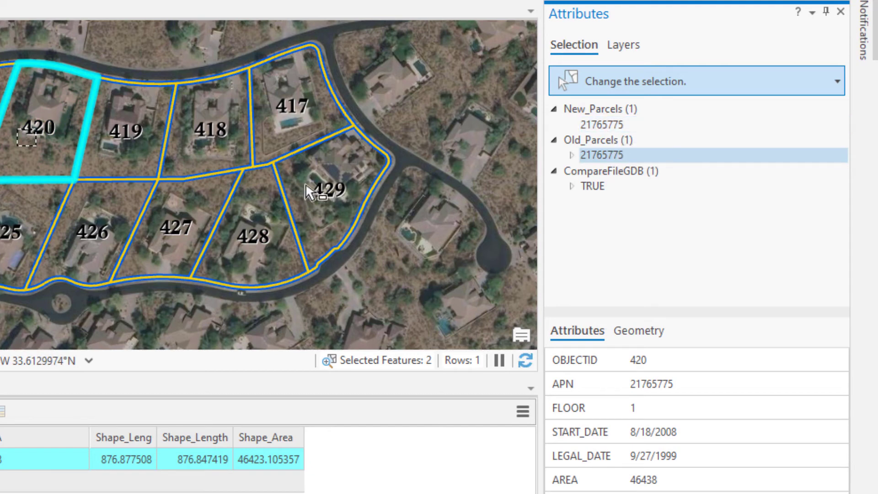
{"action": "left_click", "coordinate": [259, 240]}
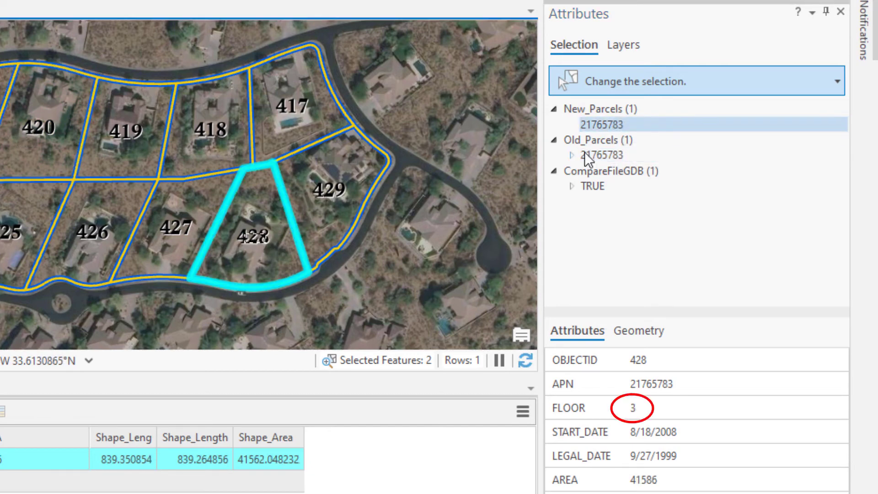
{"action": "left_click", "coordinate": [599, 155]}
{"action": "left_click", "coordinate": [611, 121]}
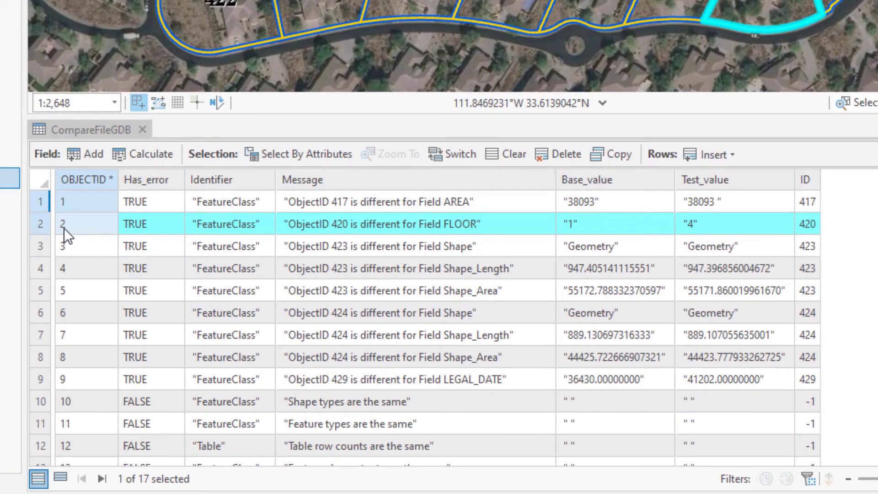
Step: Select the parcel 423 and 424 Shape difference rows, then box-select parcel 424 and zoom in
{"action": "left_click", "coordinate": [38, 247]}
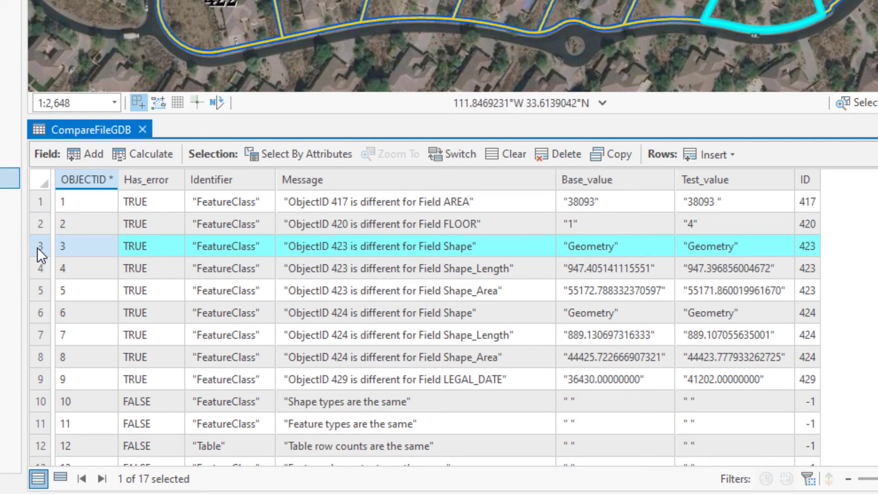
{"action": "left_click", "coordinate": [36, 314]}
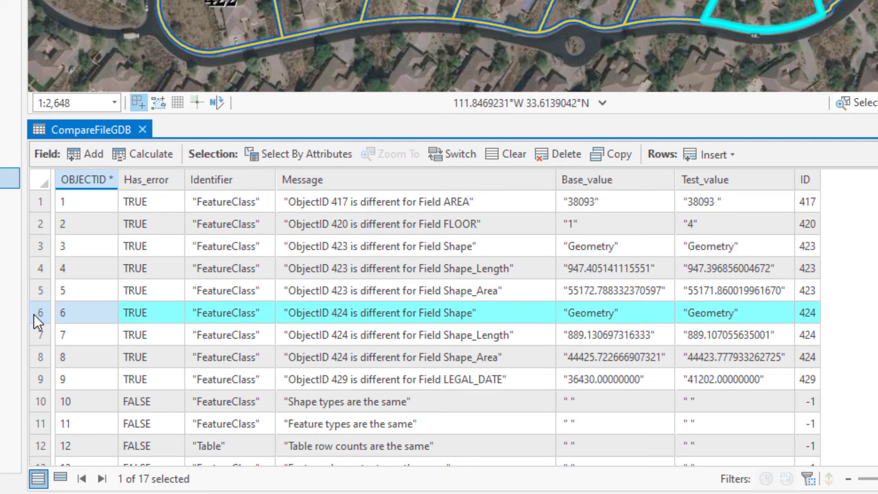
{"action": "left_click", "coordinate": [141, 125]}
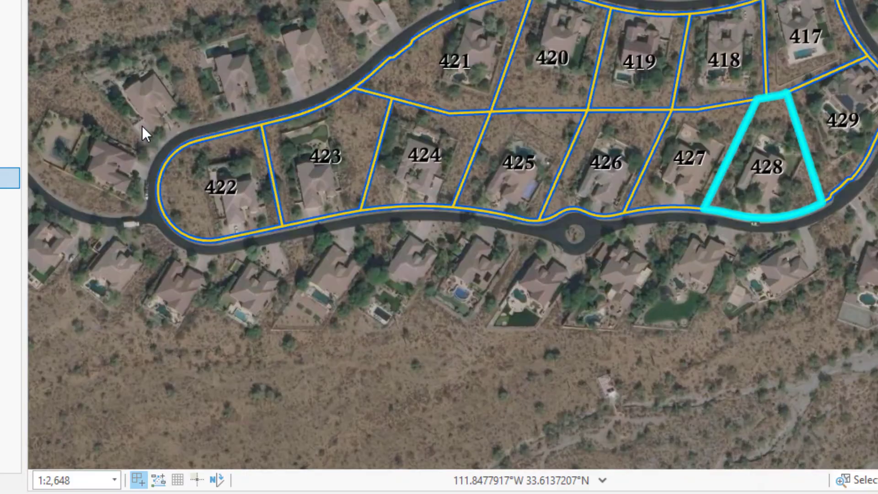
{"action": "left_click_drag", "start_coordinate": [417, 164], "coordinate": [437, 178]}
{"action": "scroll", "coordinate": [362, 218], "scroll_direction": "up", "scroll_amount": 8}
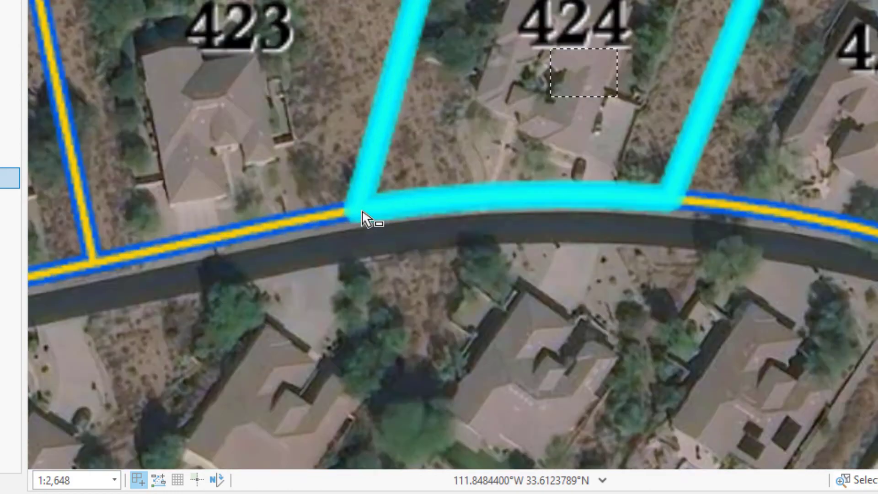
{"action": "scroll", "coordinate": [403, 219], "scroll_direction": "up", "scroll_amount": 4}
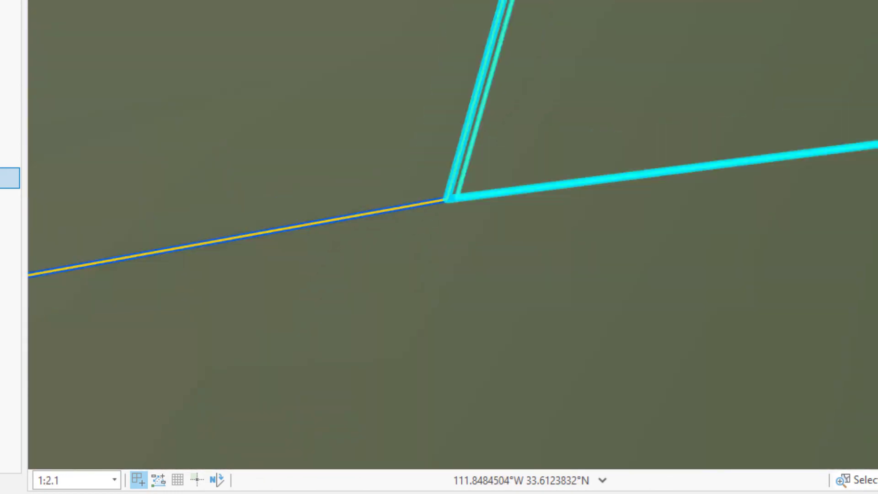
{"action": "scroll", "coordinate": [456, 191], "scroll_direction": "up", "scroll_amount": 3}
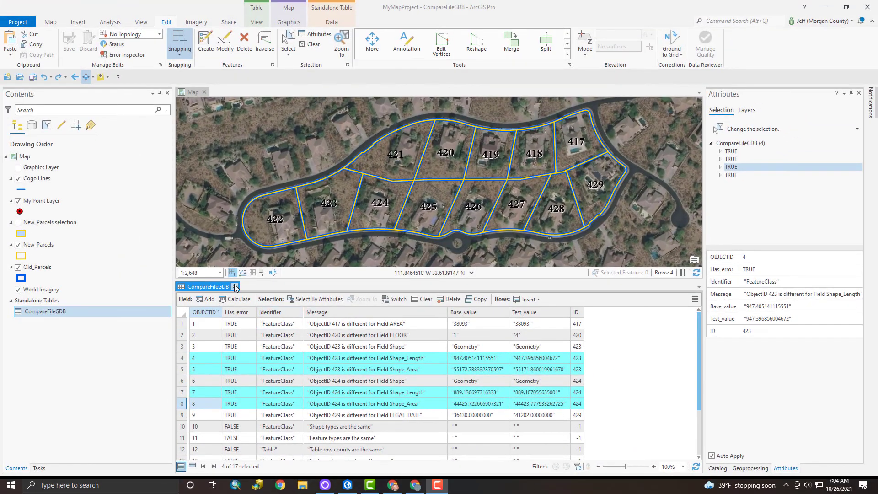
Step: Select parcel 429 and compare its new LEGAL_DATE 10/20/2012 with the old 9/27/1999
{"action": "left_click", "coordinate": [133, 113]}
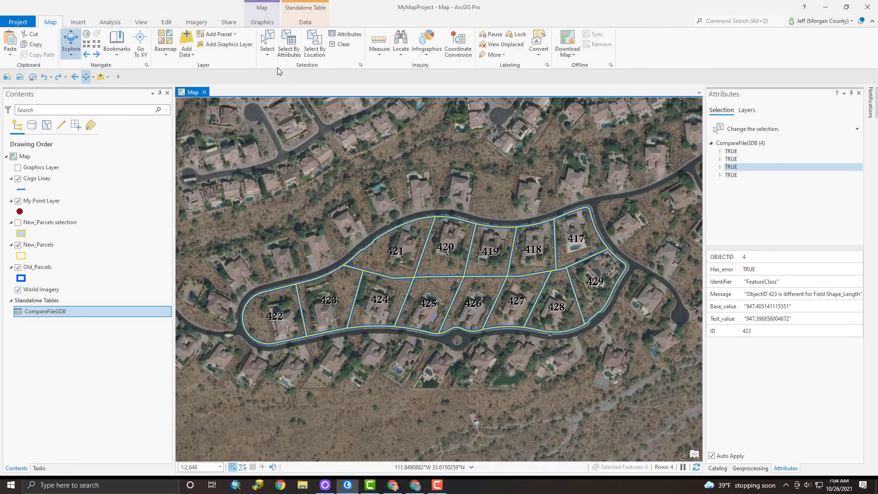
{"action": "left_click", "coordinate": [267, 43]}
{"action": "left_click_drag", "start_coordinate": [582, 280], "coordinate": [594, 290]}
{"action": "left_click_drag", "start_coordinate": [291, 365], "coordinate": [292, 366]}
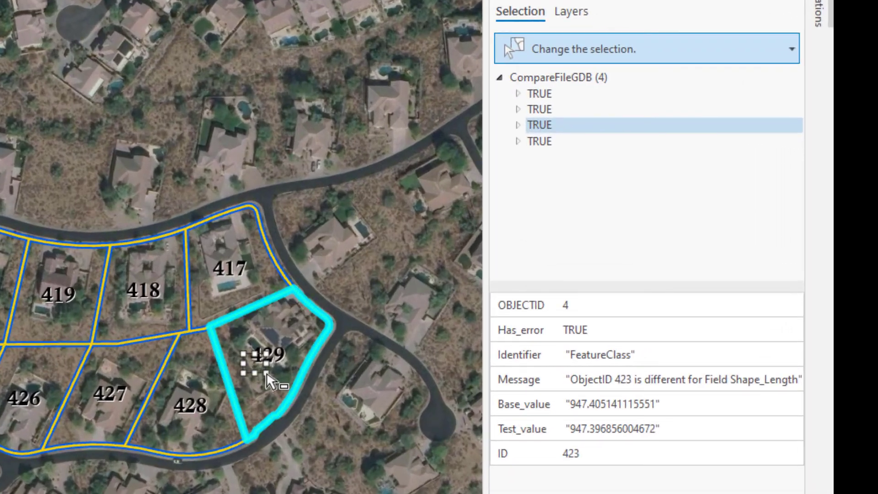
{"action": "left_click", "coordinate": [565, 98]}
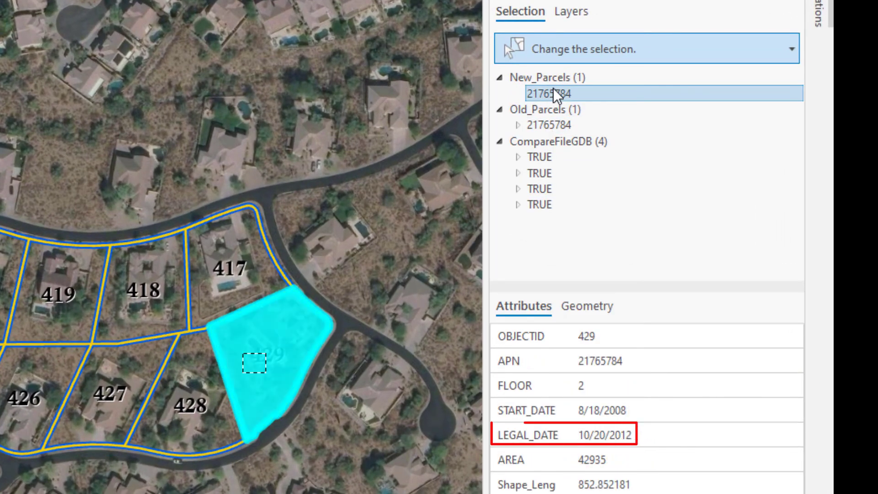
{"action": "left_click", "coordinate": [557, 123]}
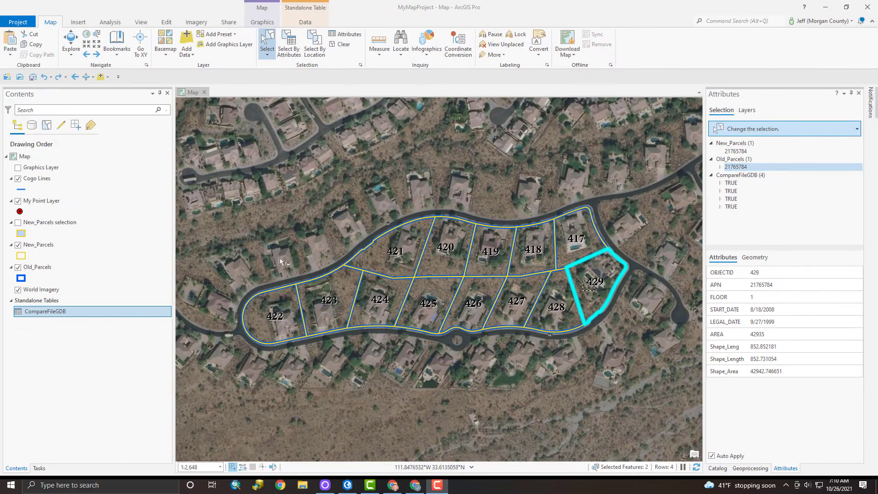
Step: Reopen the CompareFileGDB table and select the FALSE rows through row 17
{"action": "right_click", "coordinate": [56, 310]}
{"action": "left_click", "coordinate": [85, 93]}
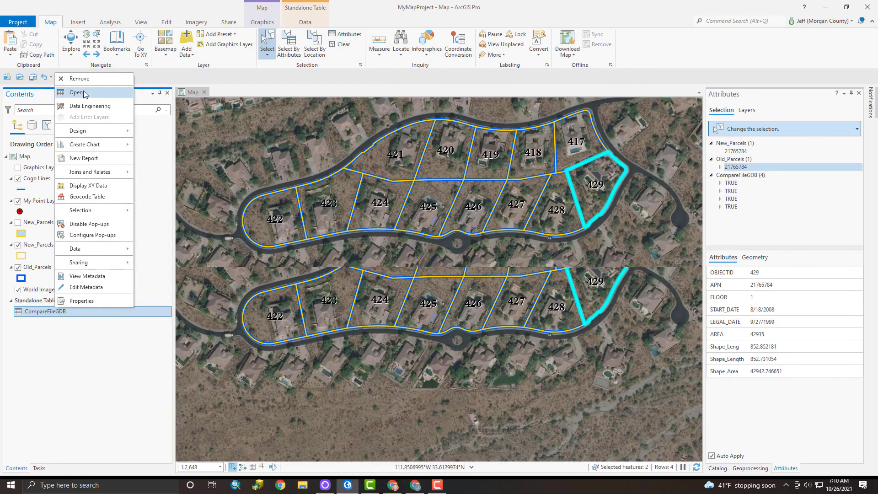
{"action": "scroll", "coordinate": [224, 415], "scroll_direction": "down", "scroll_amount": 2}
{"action": "scroll", "coordinate": [224, 415], "scroll_direction": "down", "scroll_amount": 1}
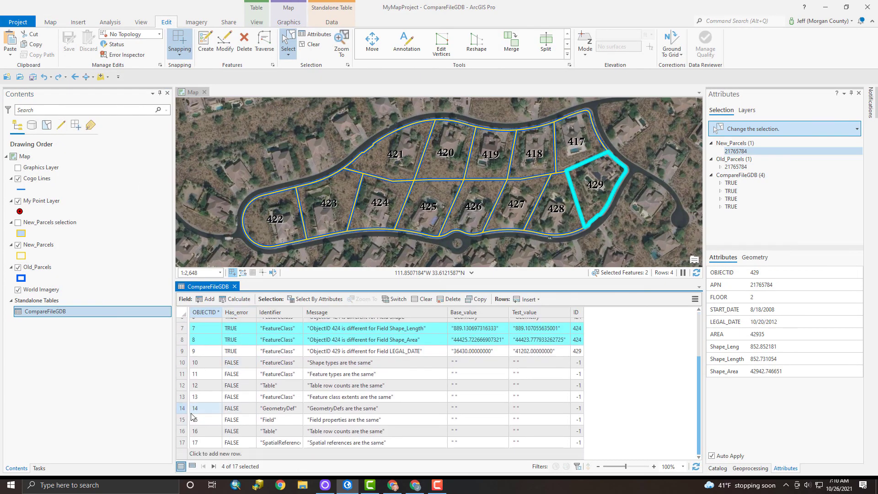
{"action": "left_click", "coordinate": [181, 362]}
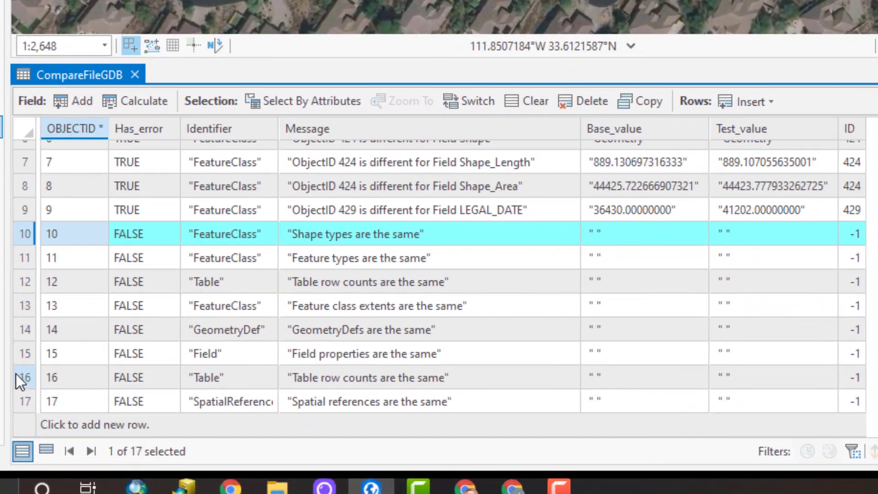
{"action": "left_click", "coordinate": [20, 401], "text": "shift"}
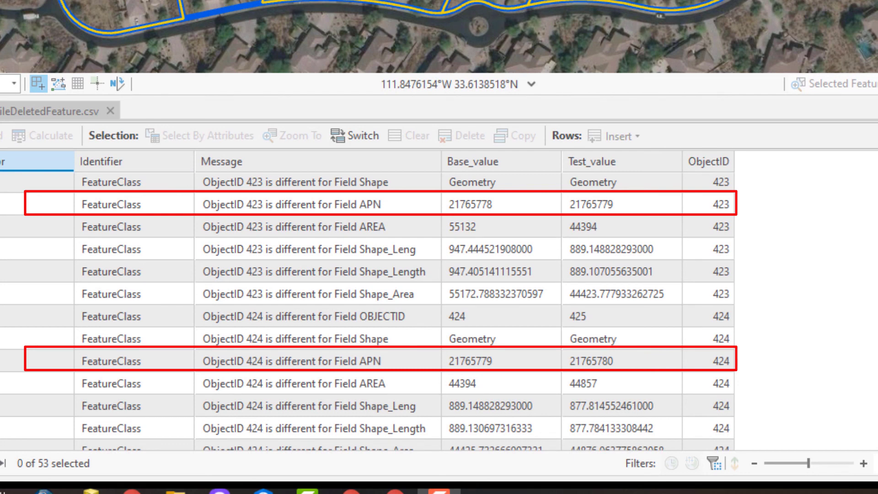
Step: Scroll the CompareFileDeletedFeature.csv table to the off-by-one APN mismatches at ObjectIDs 425 and 426
{"action": "scroll", "coordinate": [366, 297], "scroll_direction": "down", "scroll_amount": 3}
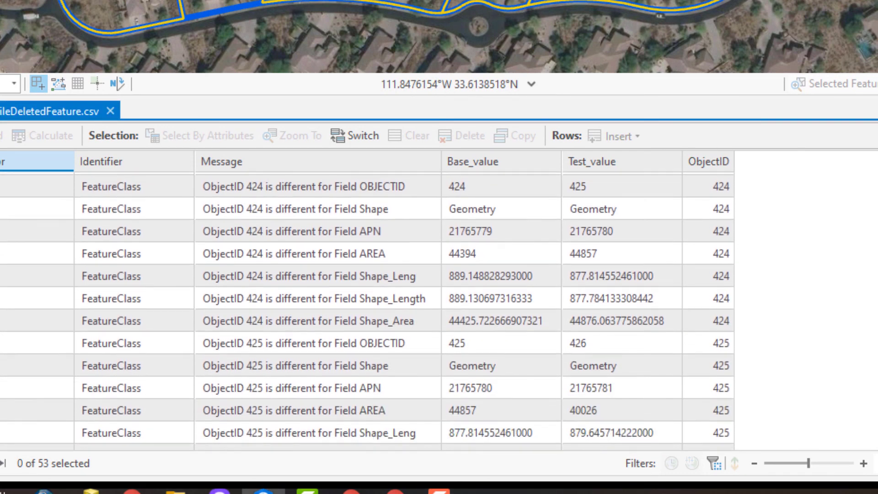
{"action": "scroll", "coordinate": [366, 298], "scroll_direction": "down", "scroll_amount": 1}
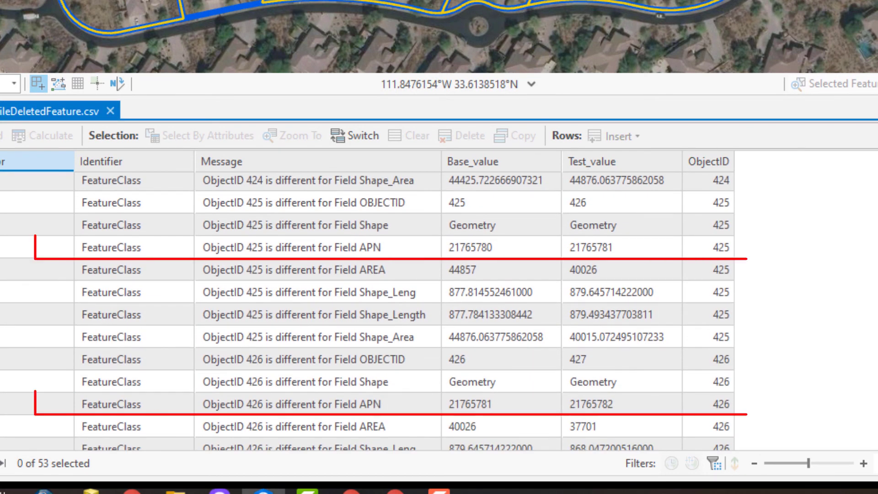